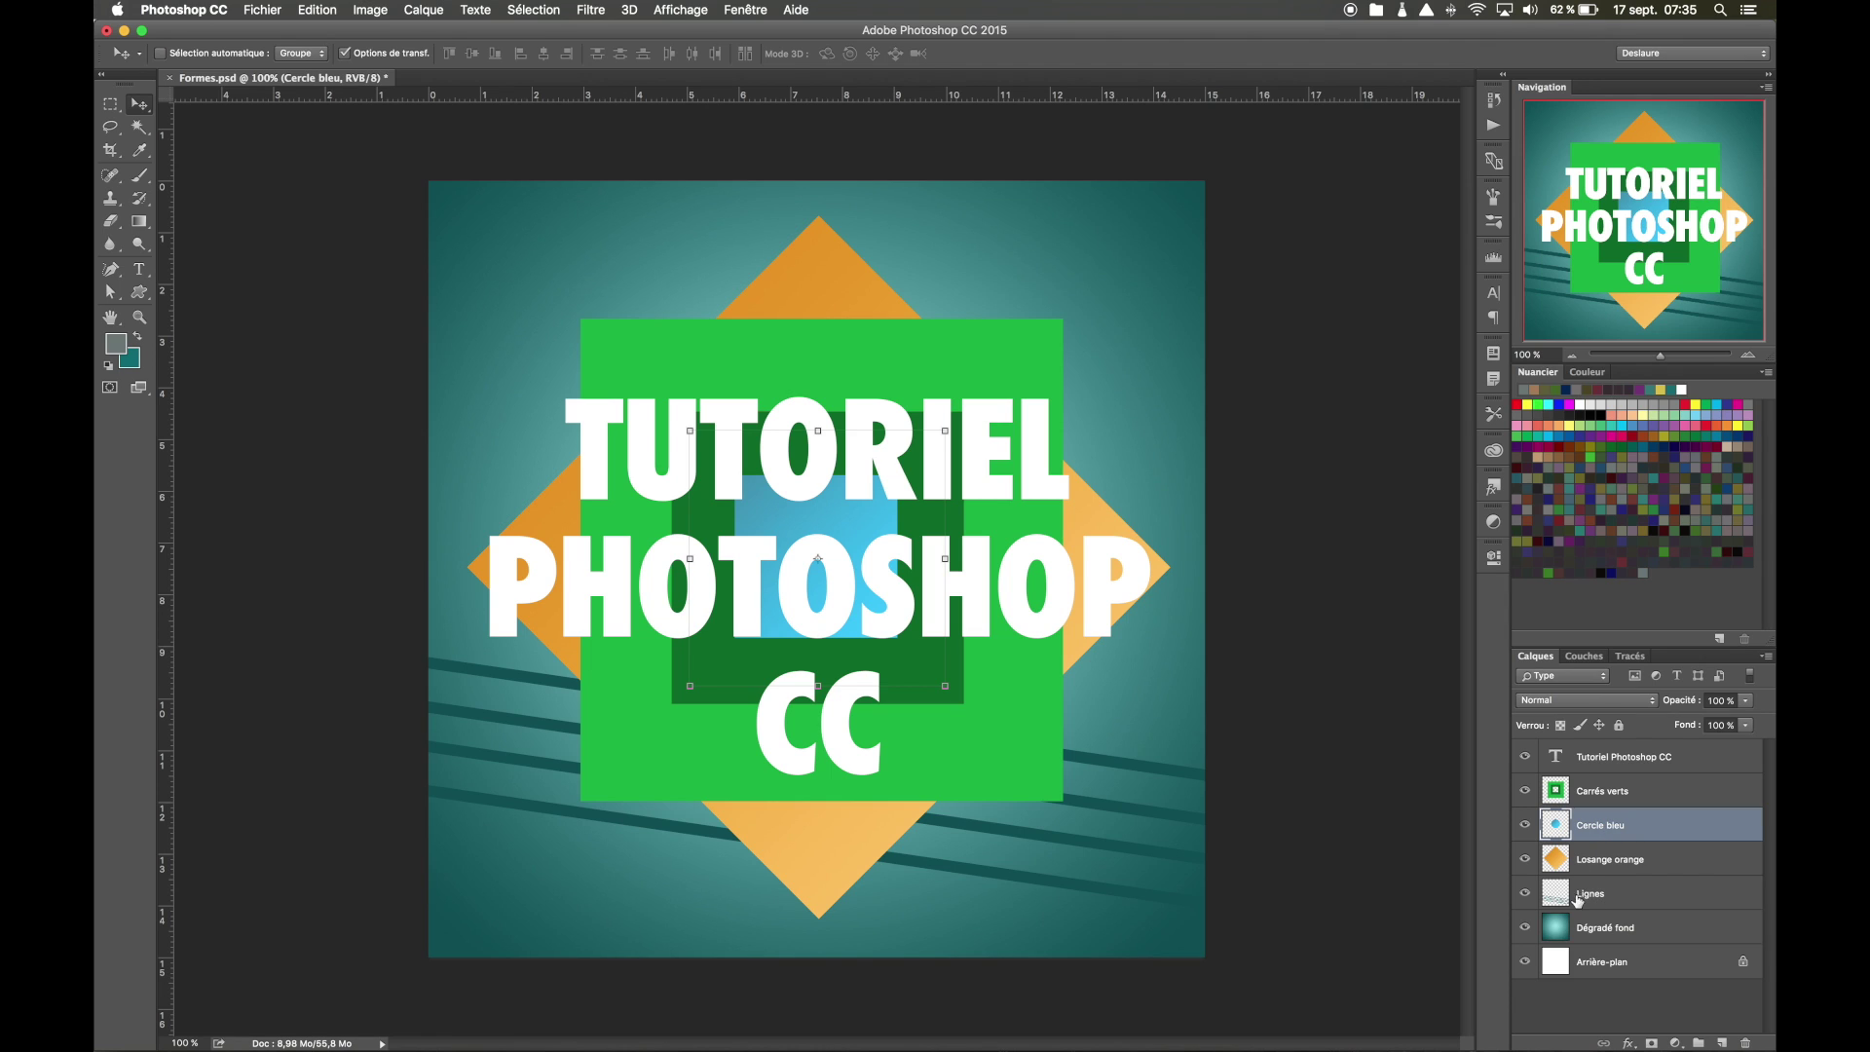
Delete the Lignes layer and undo the deletion.
left_click(1653, 901)
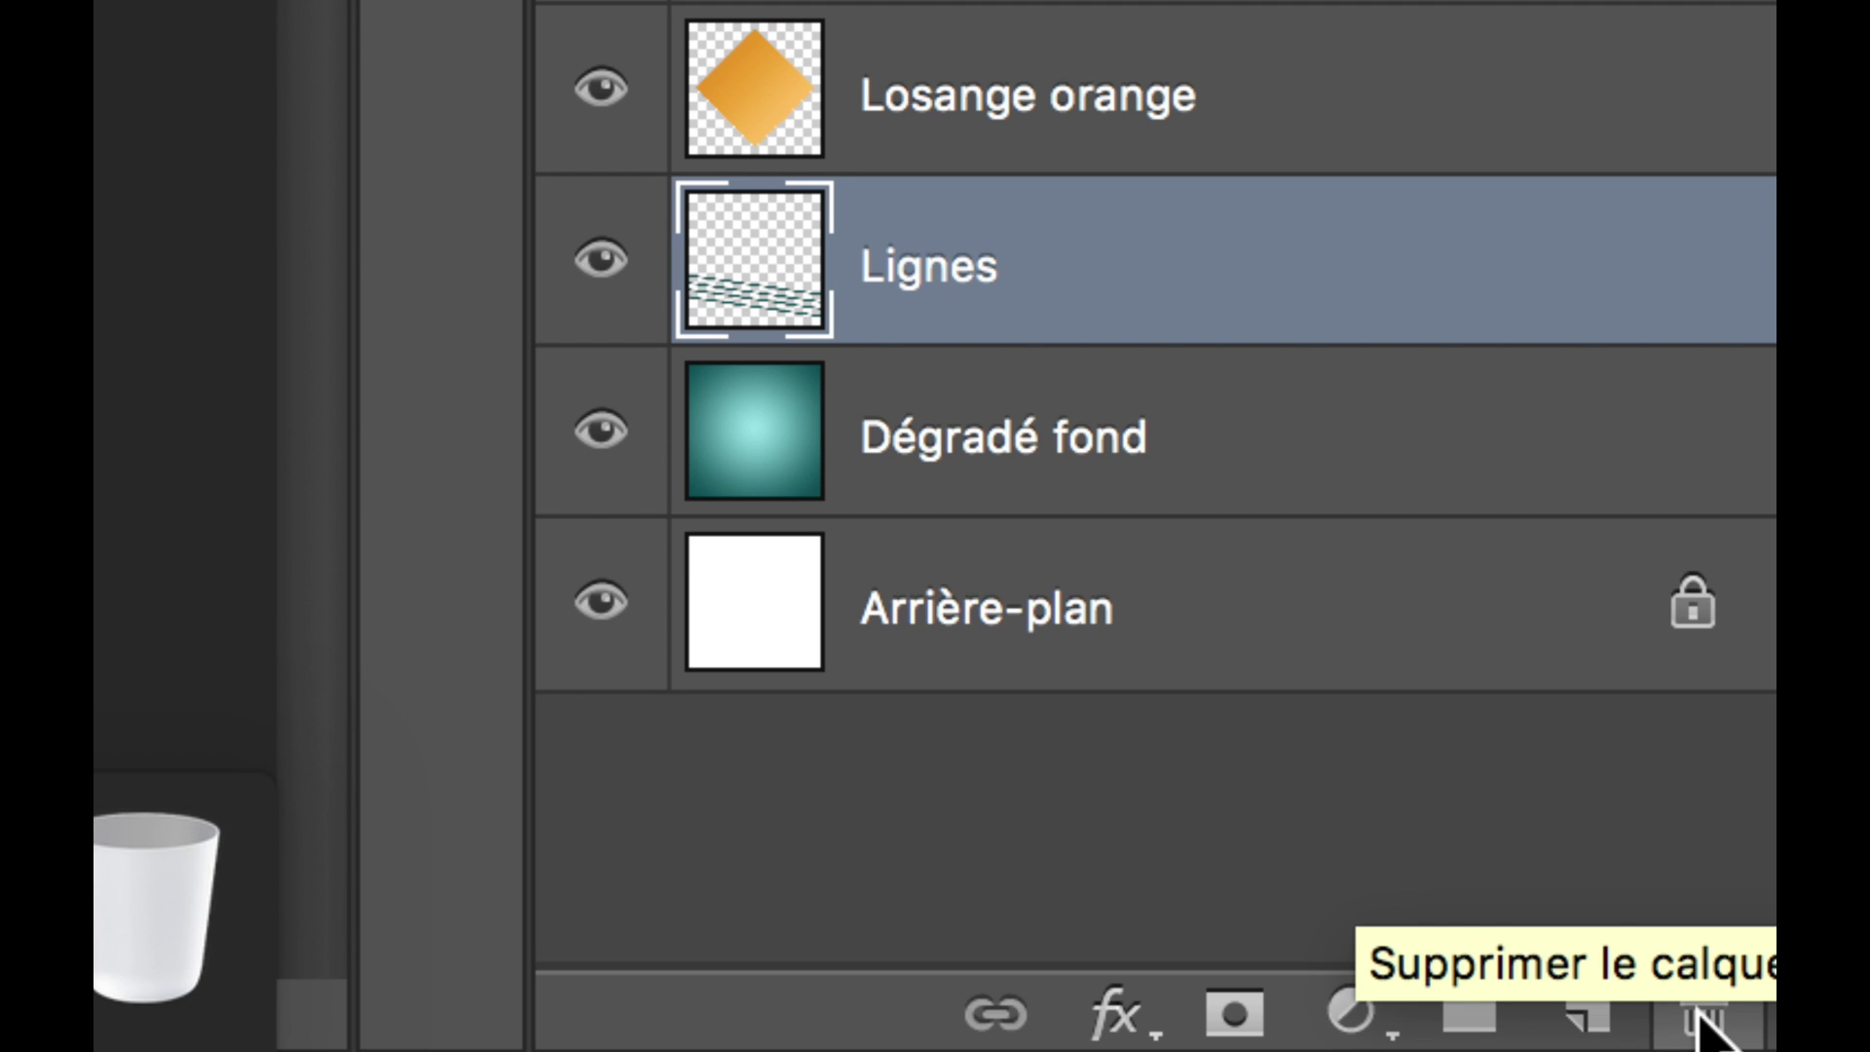
left_click_drag(935, 283, 1704, 1023)
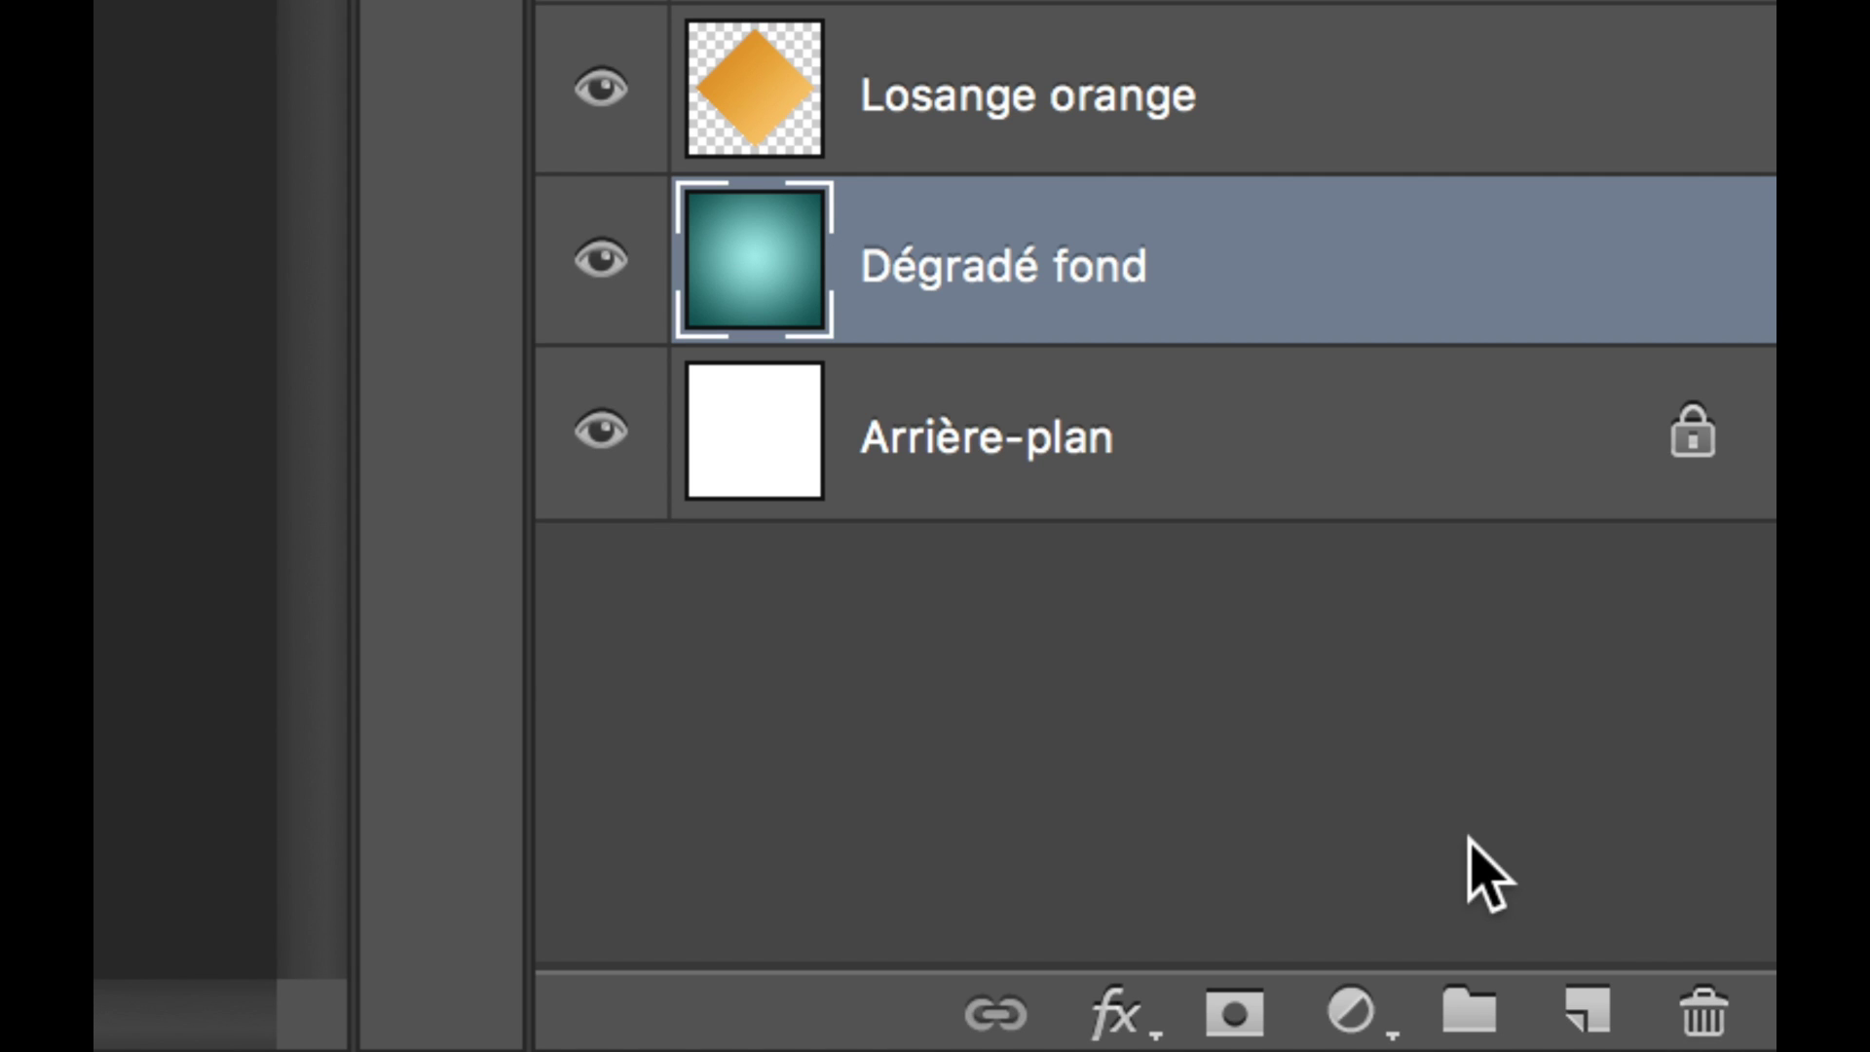
key("ctrl+z")
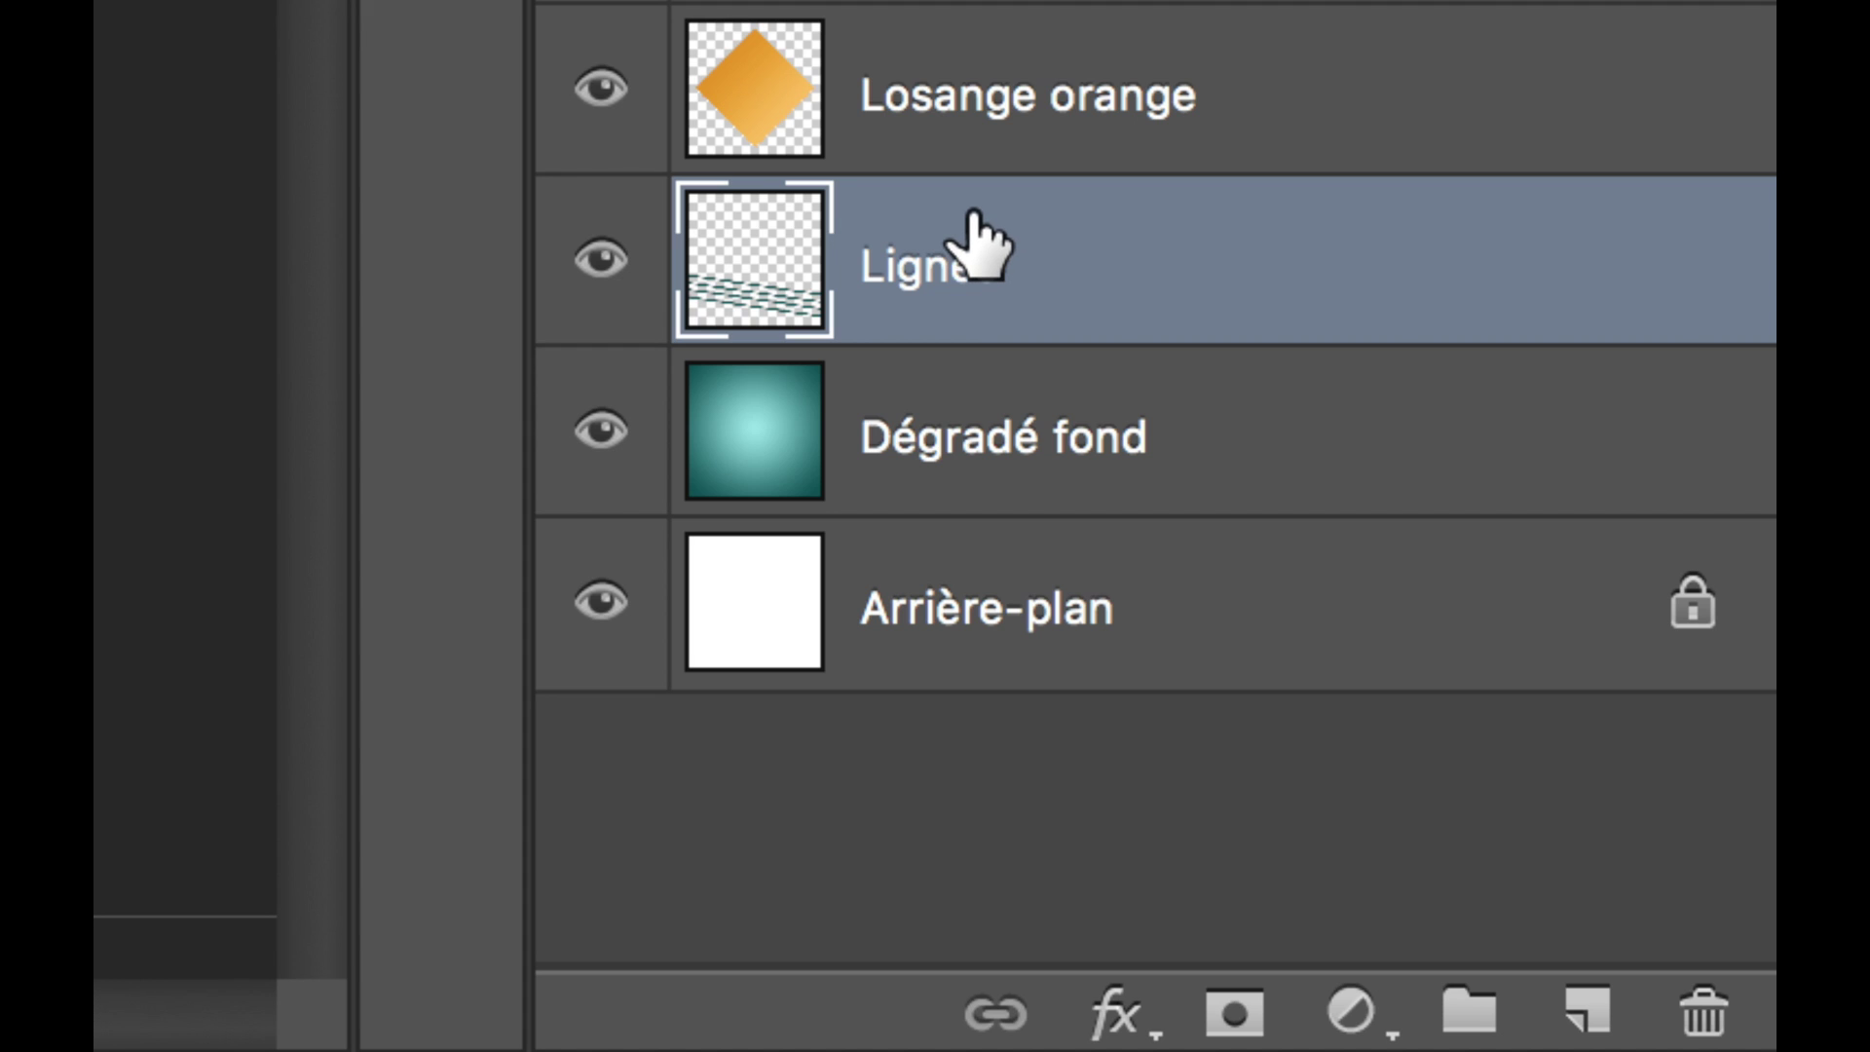
Duplicate the Lignes layer twice and delete both copies.
left_click_drag(956, 295, 1587, 1013)
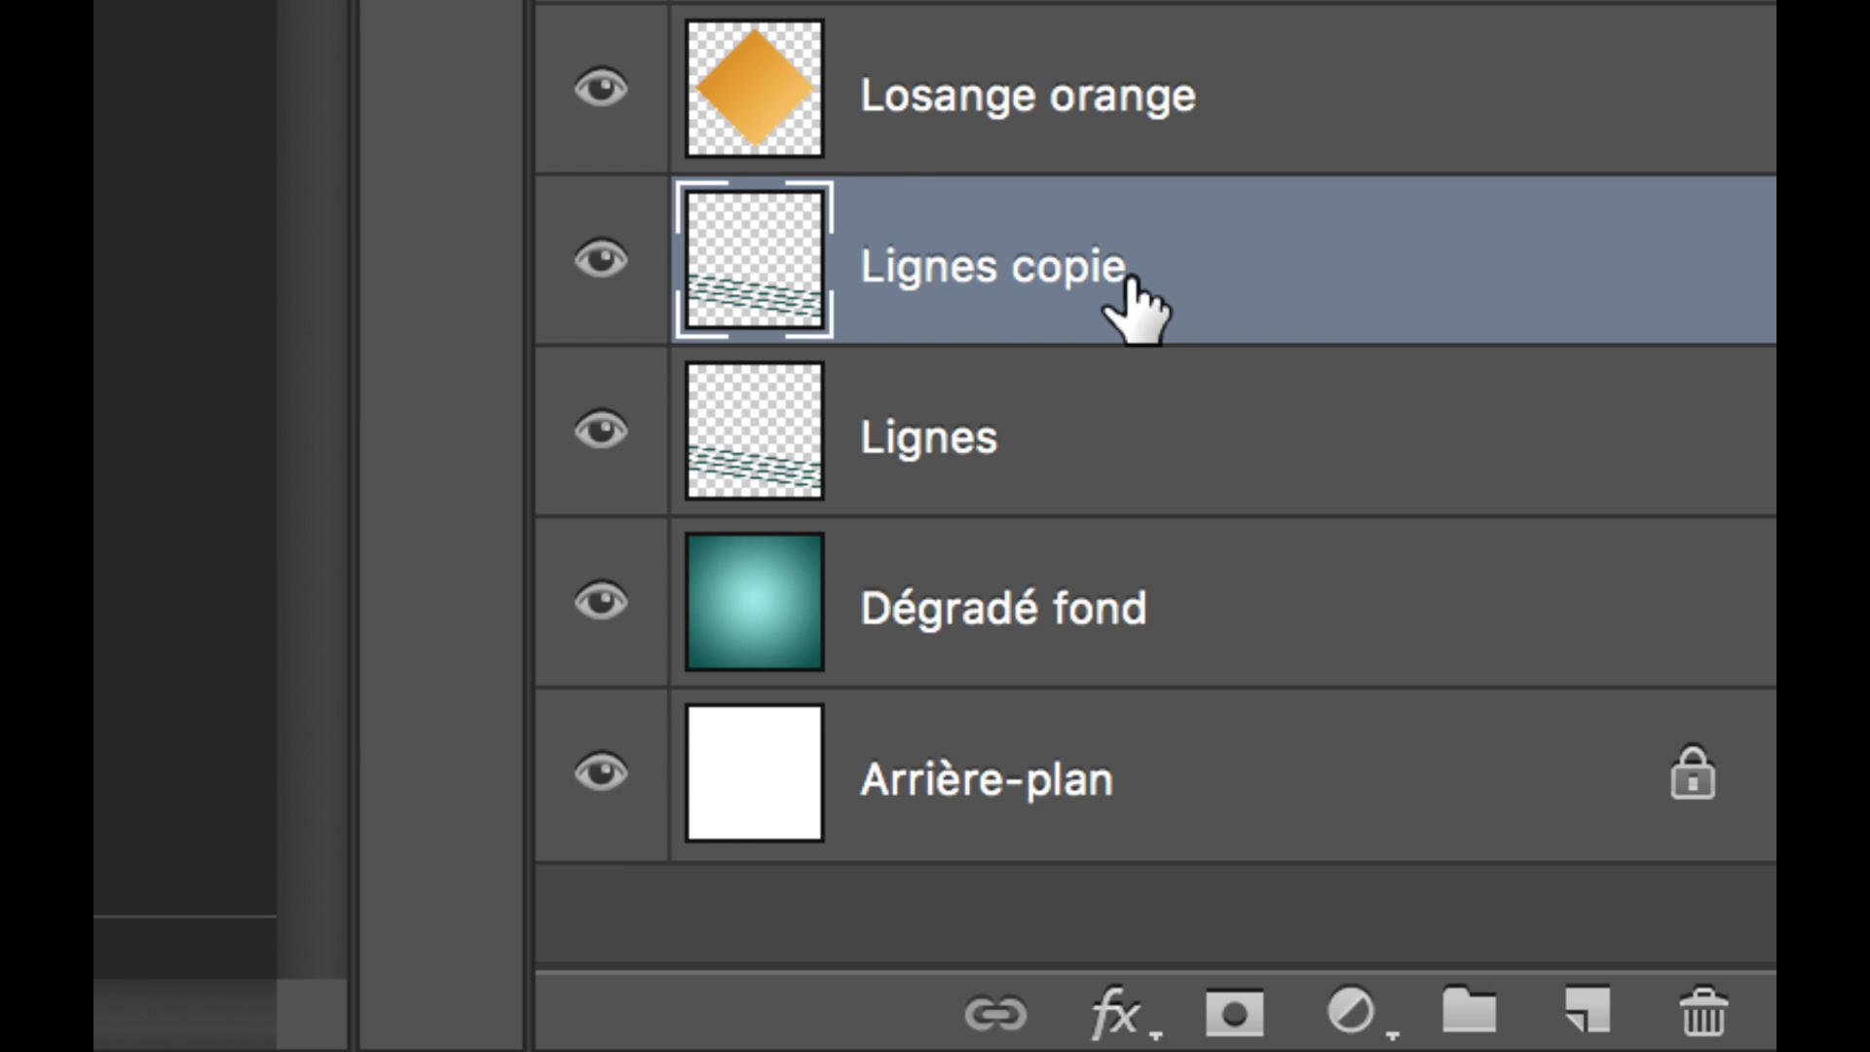
left_click_drag(1168, 322, 1584, 1013)
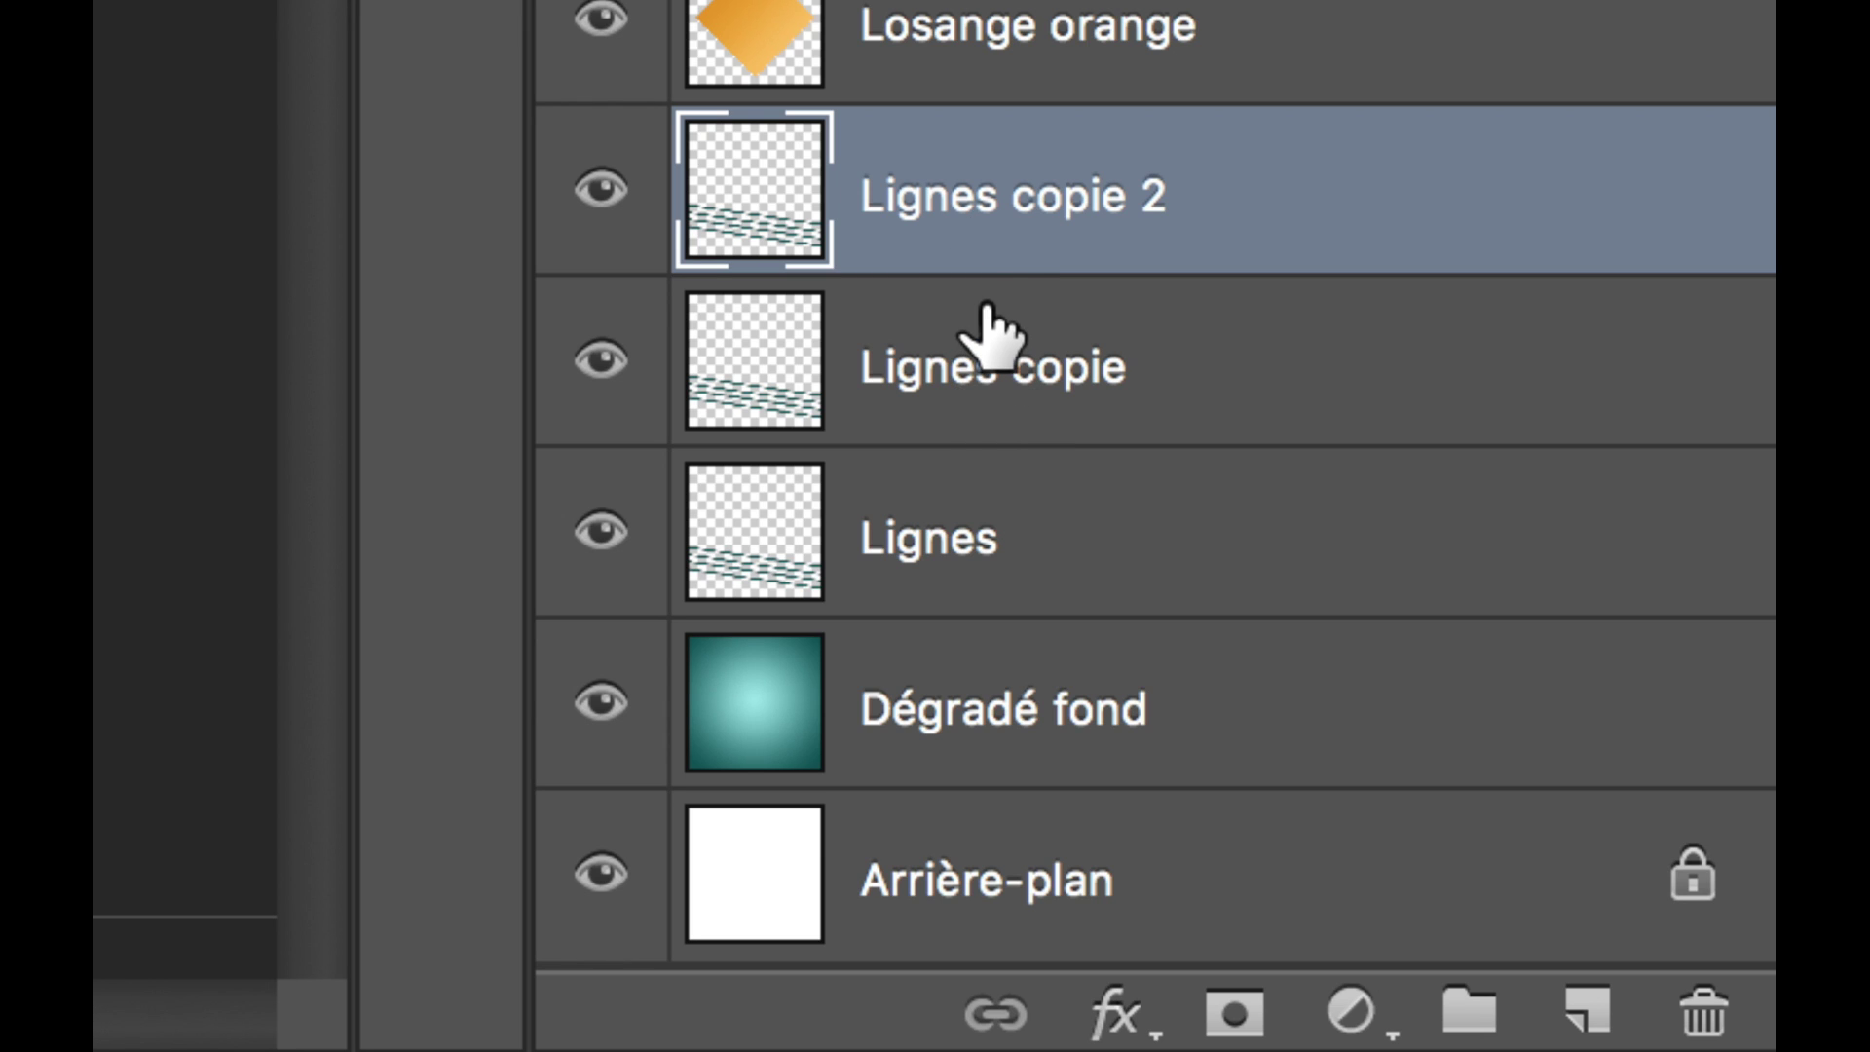
left_click(1293, 421, "shift")
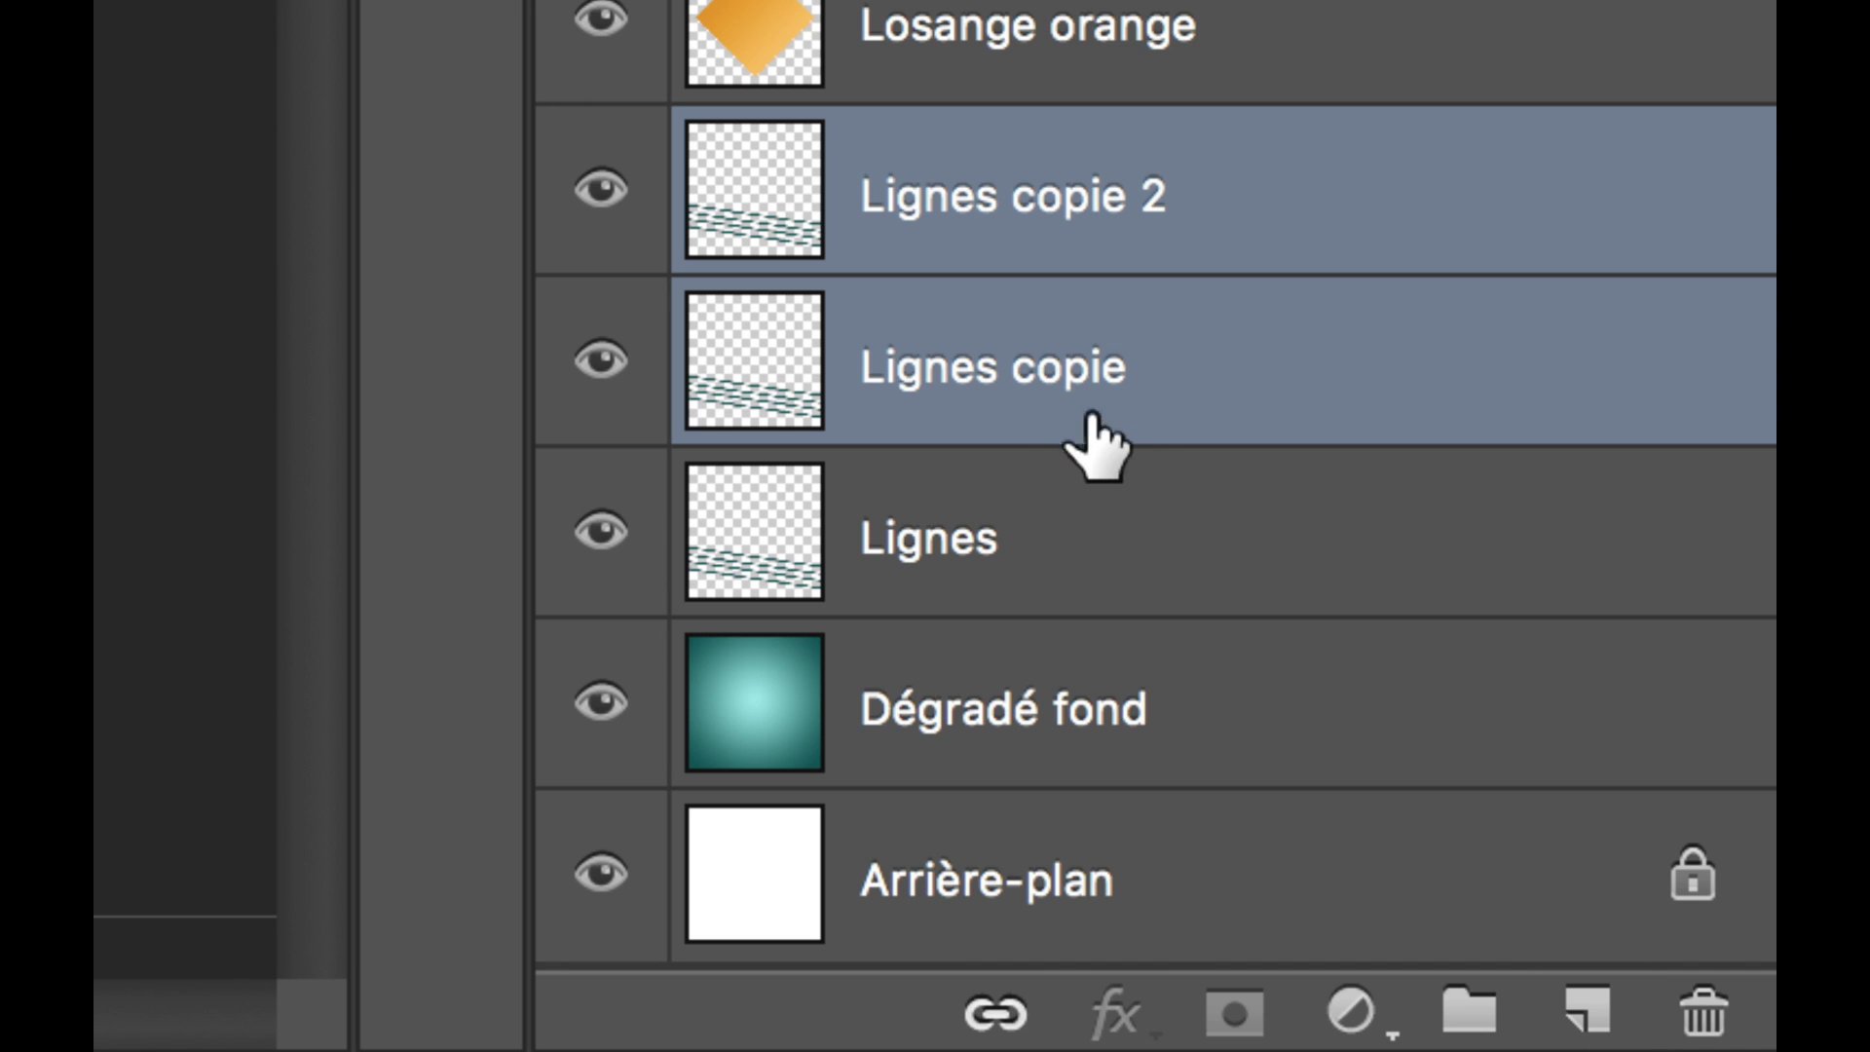
left_click_drag(970, 434, 1160, 418)
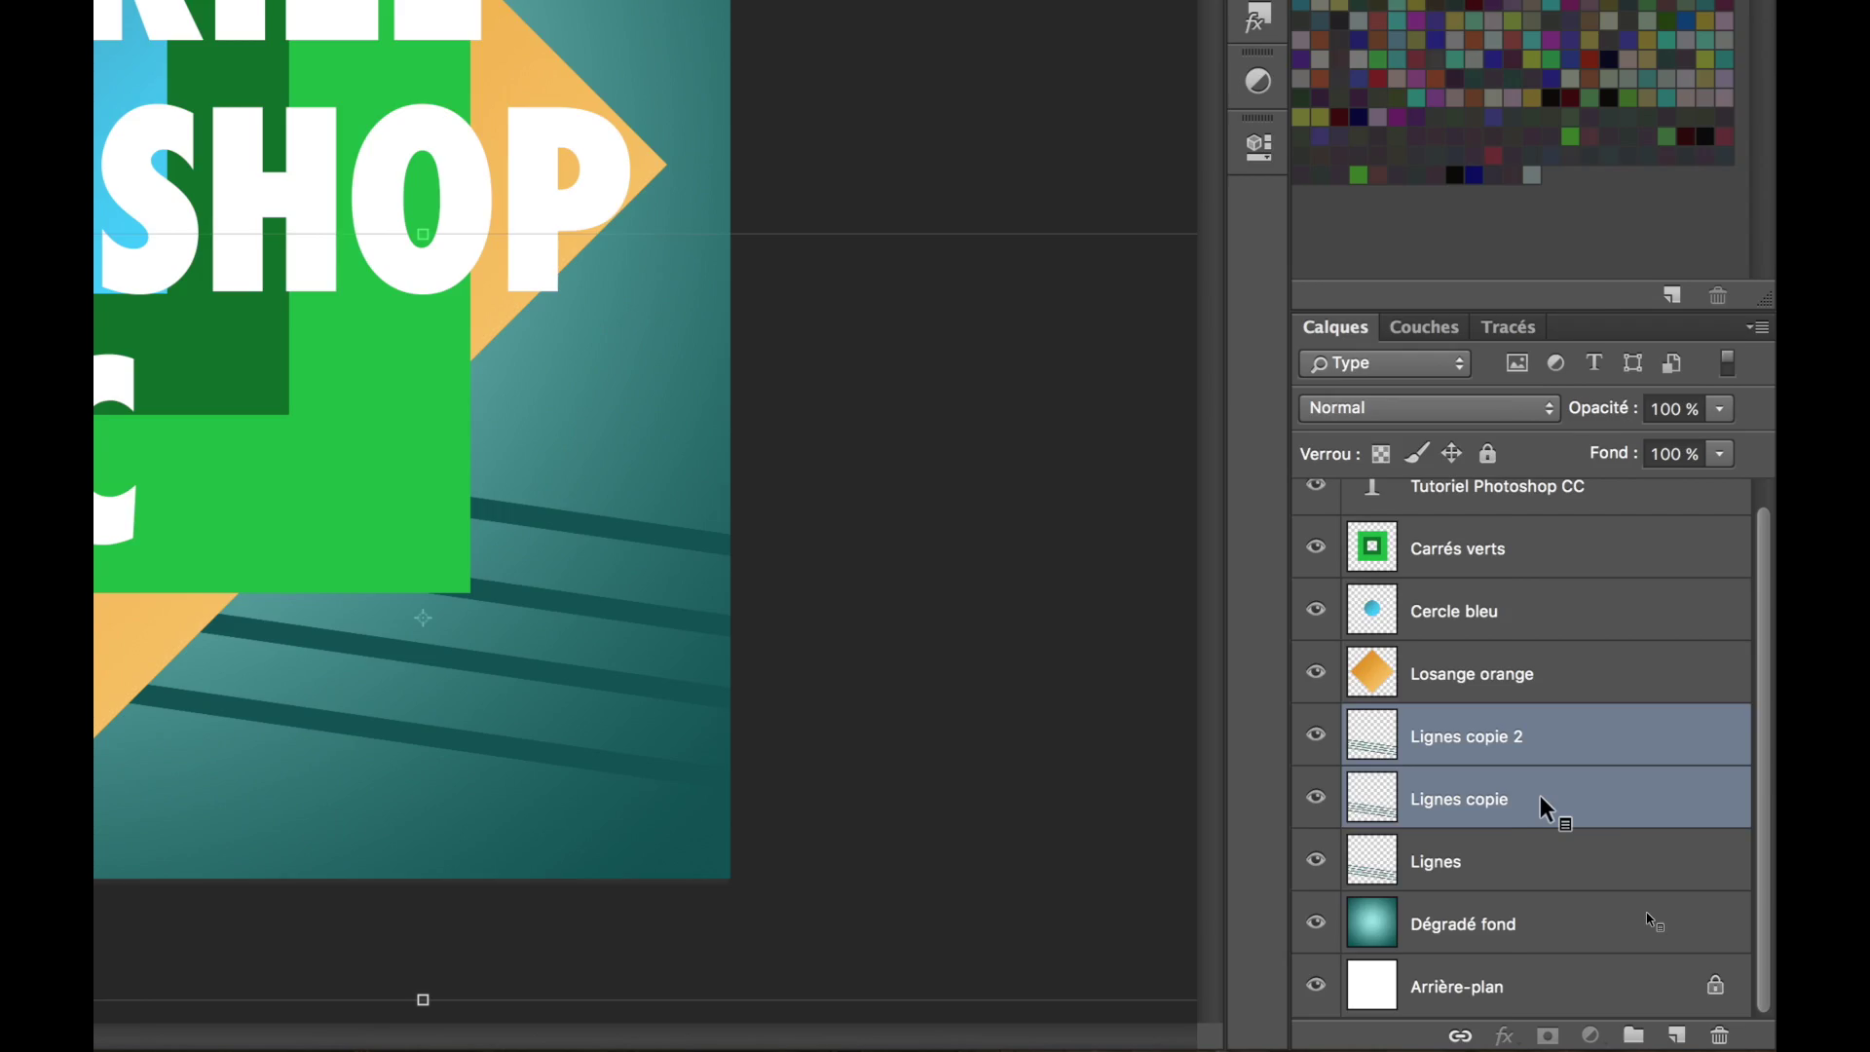
key("Delete")
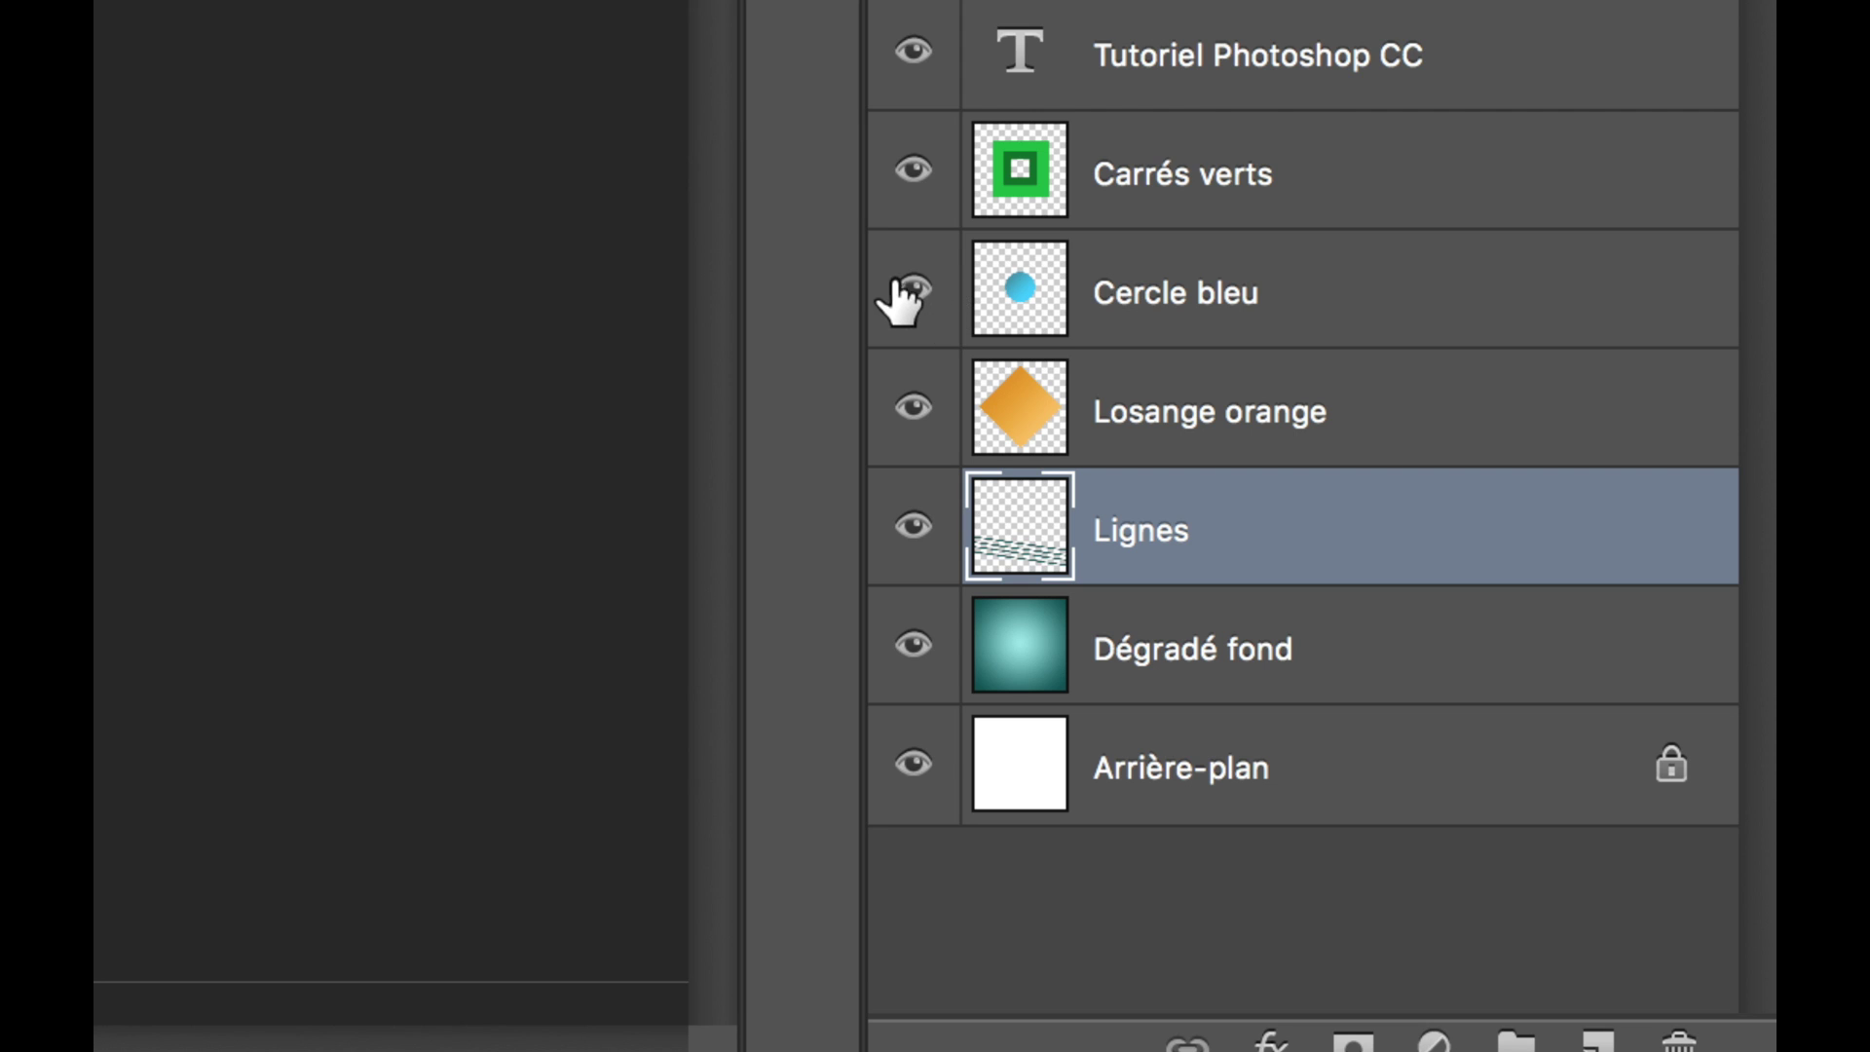
Toggle the Lignes layer off and on, and do the same with Cercle bleu, Losange orange and Lignes together.
left_click(913, 531)
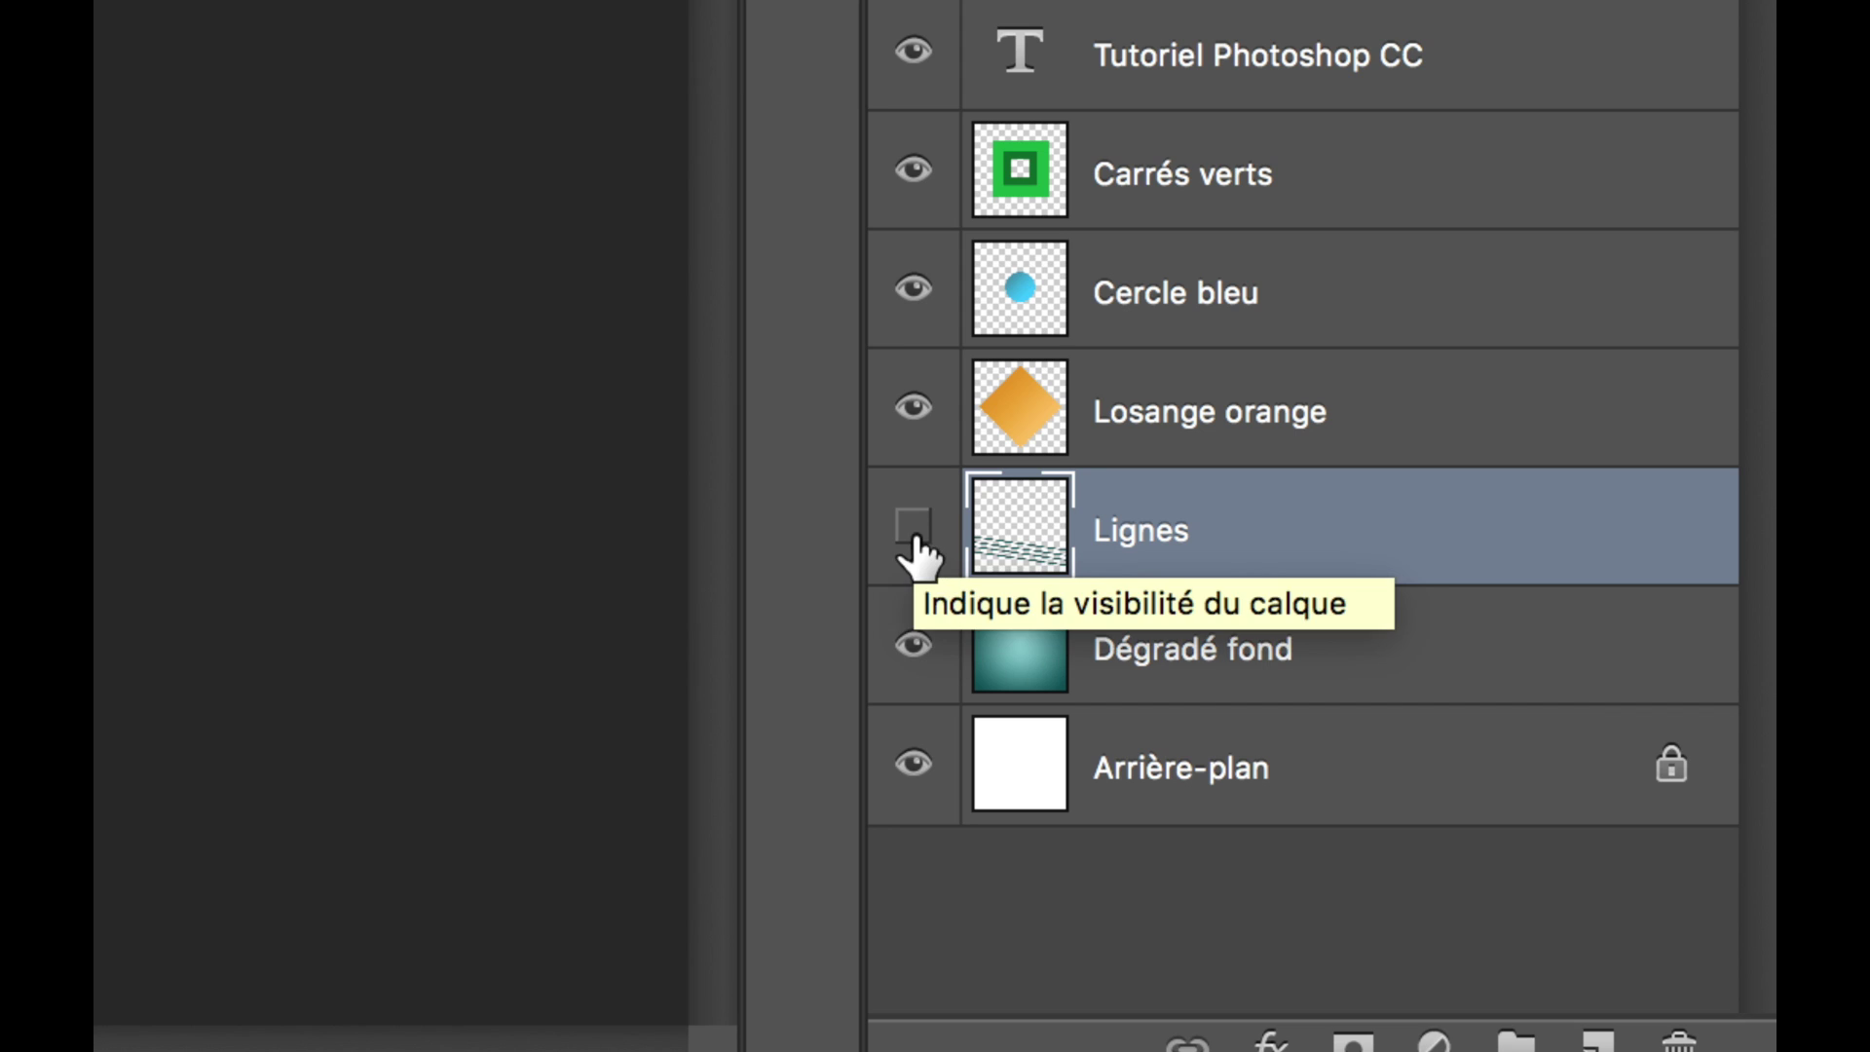
left_click(920, 539)
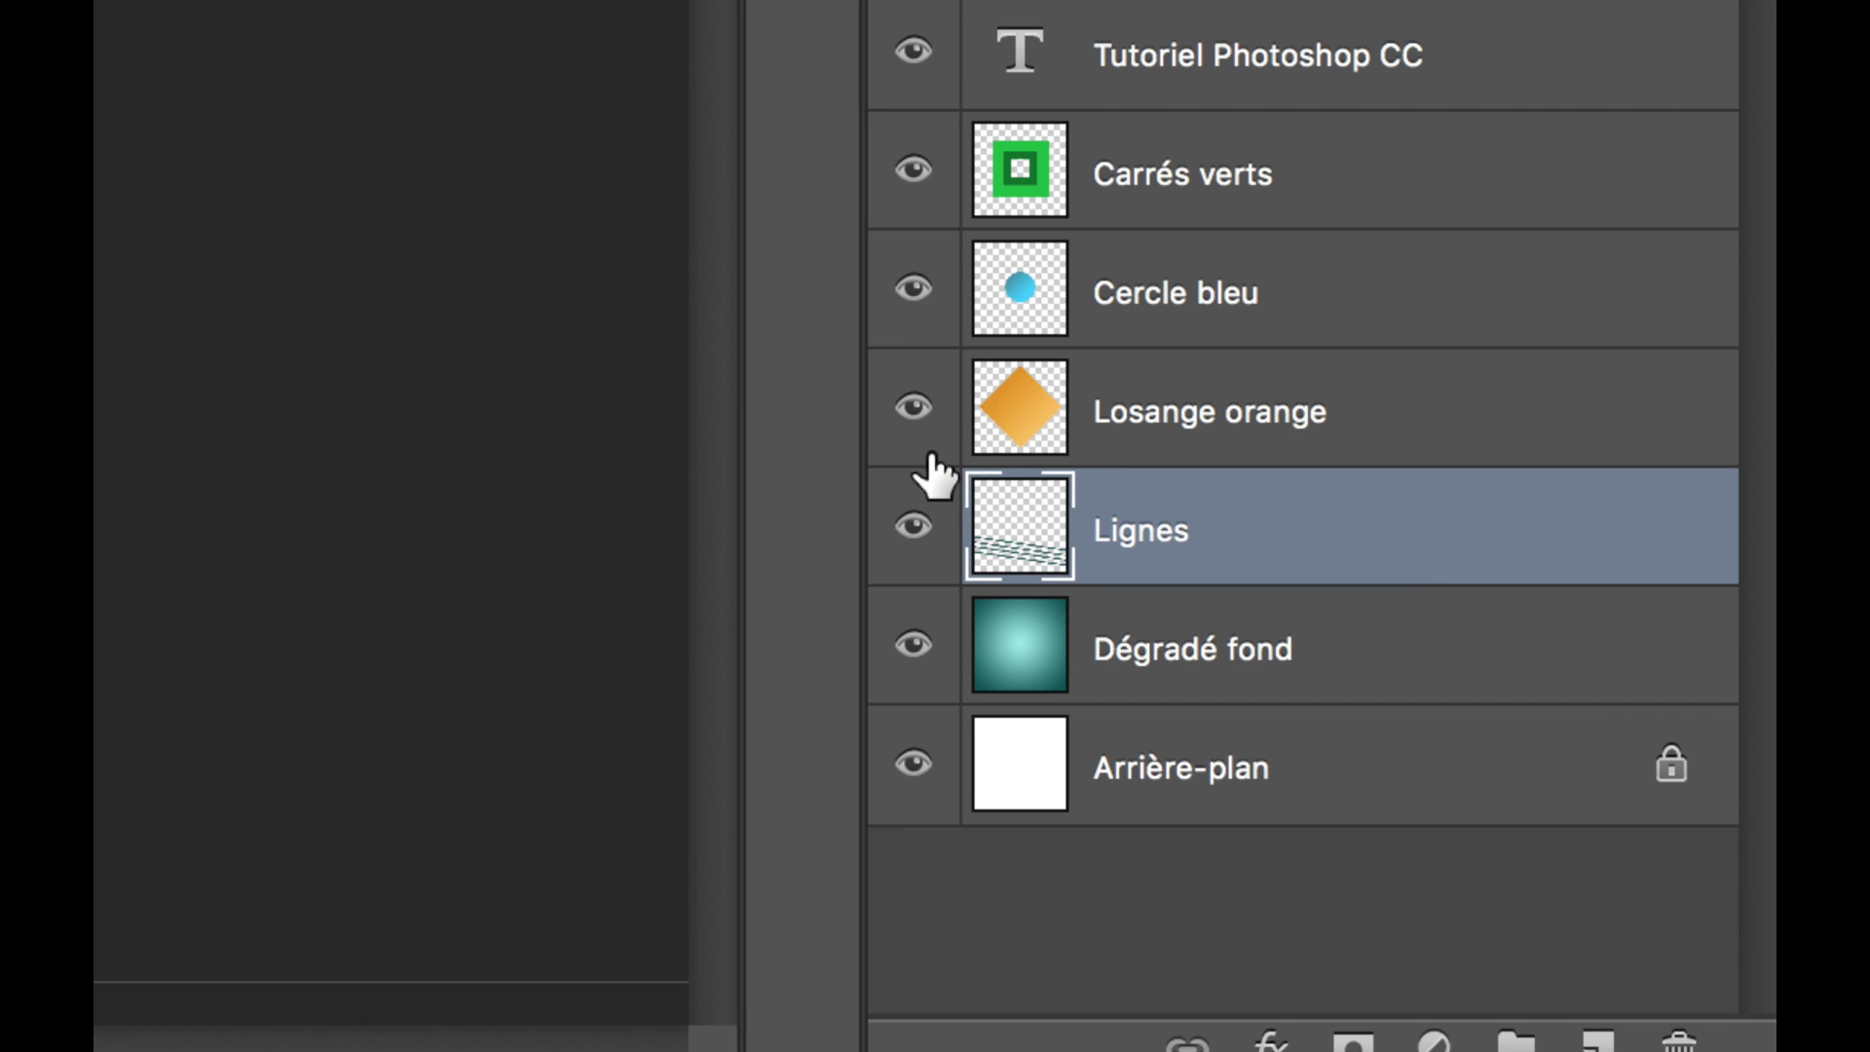
left_click(914, 289)
left_click(913, 407)
left_click(916, 534)
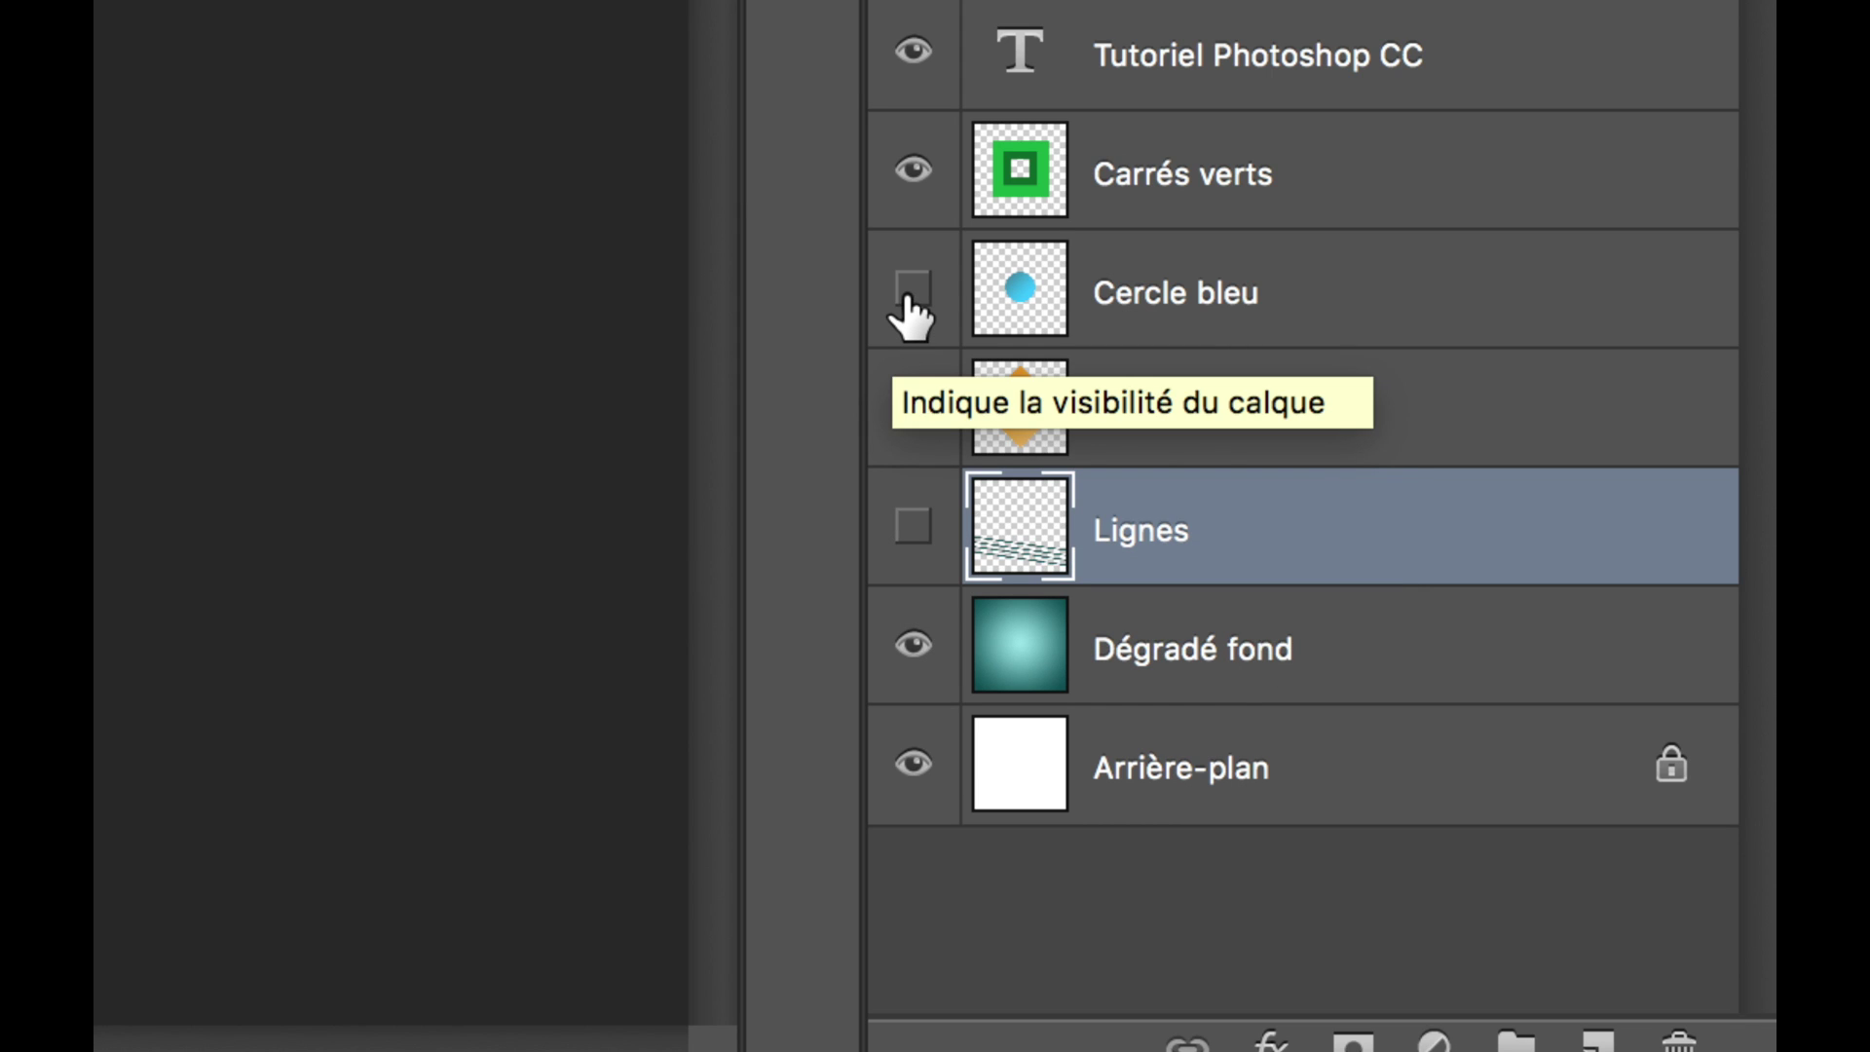
left_click(912, 292)
left_click(913, 409)
left_click(912, 526)
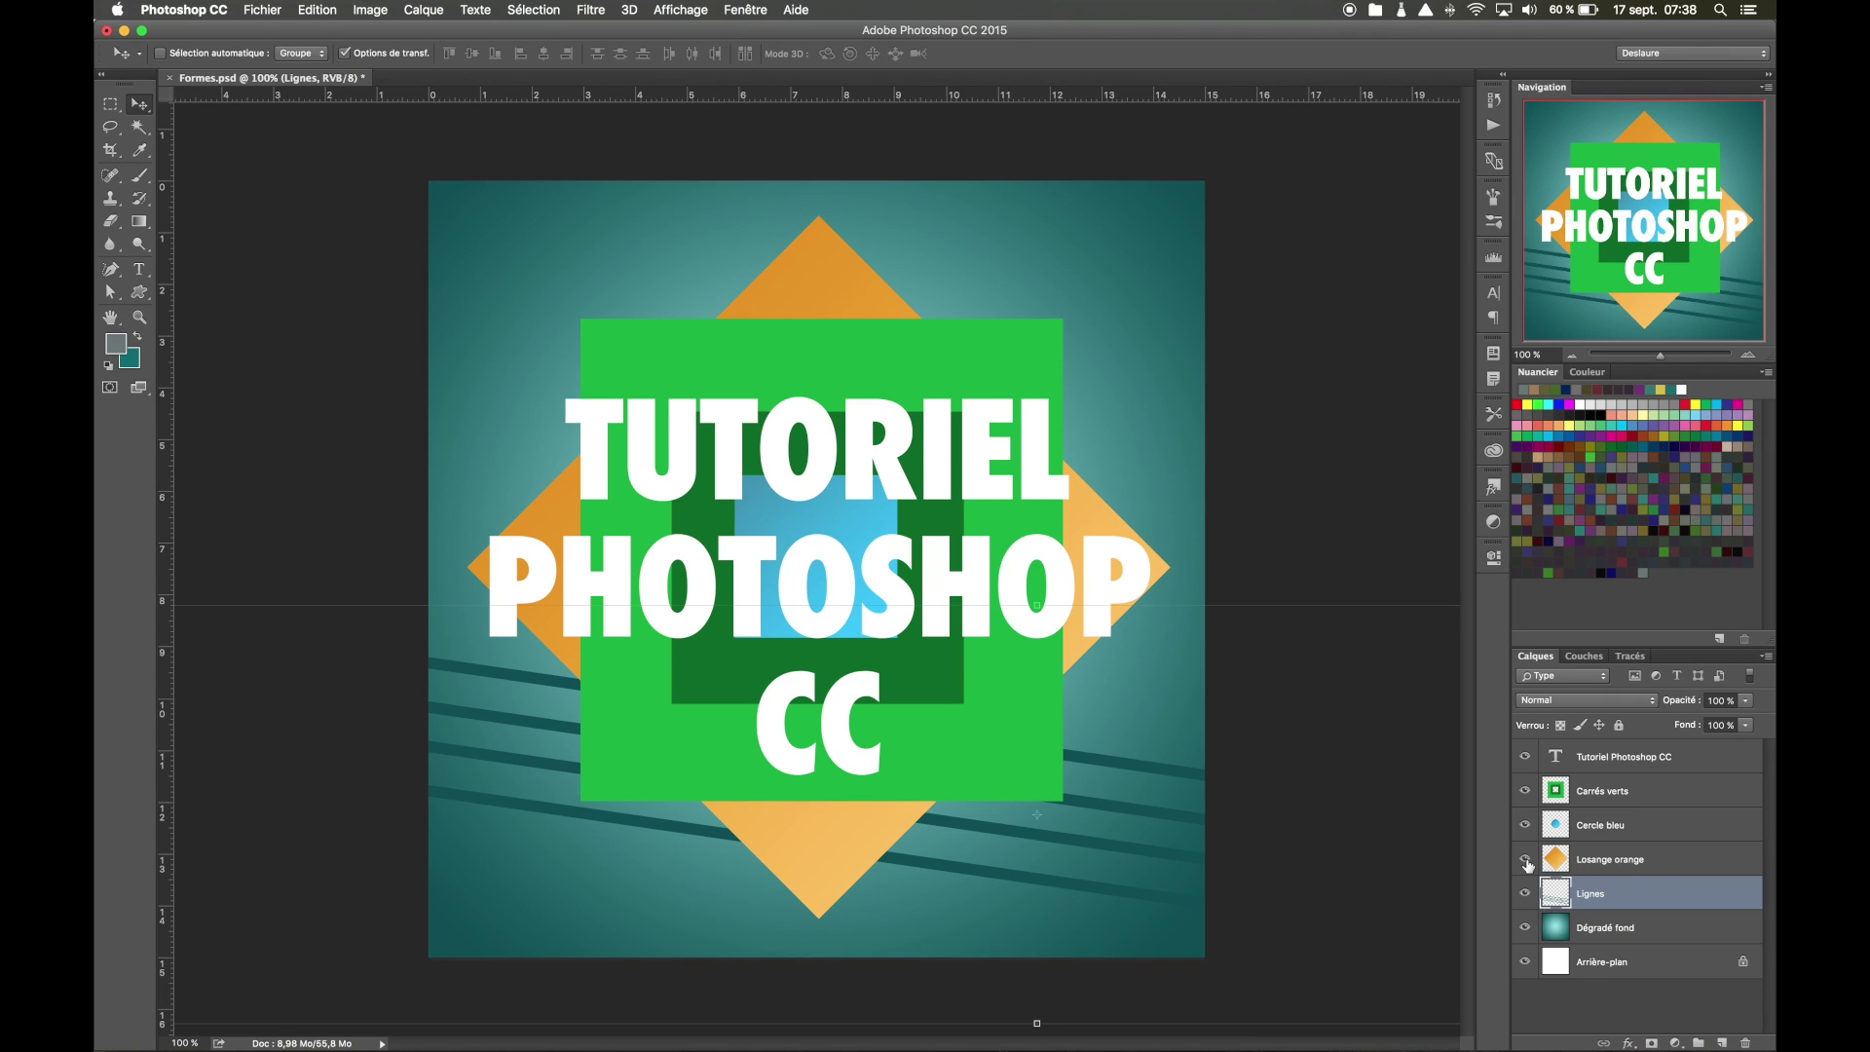
Hide every layer except the white Arrière-plan.
left_click(1525, 861)
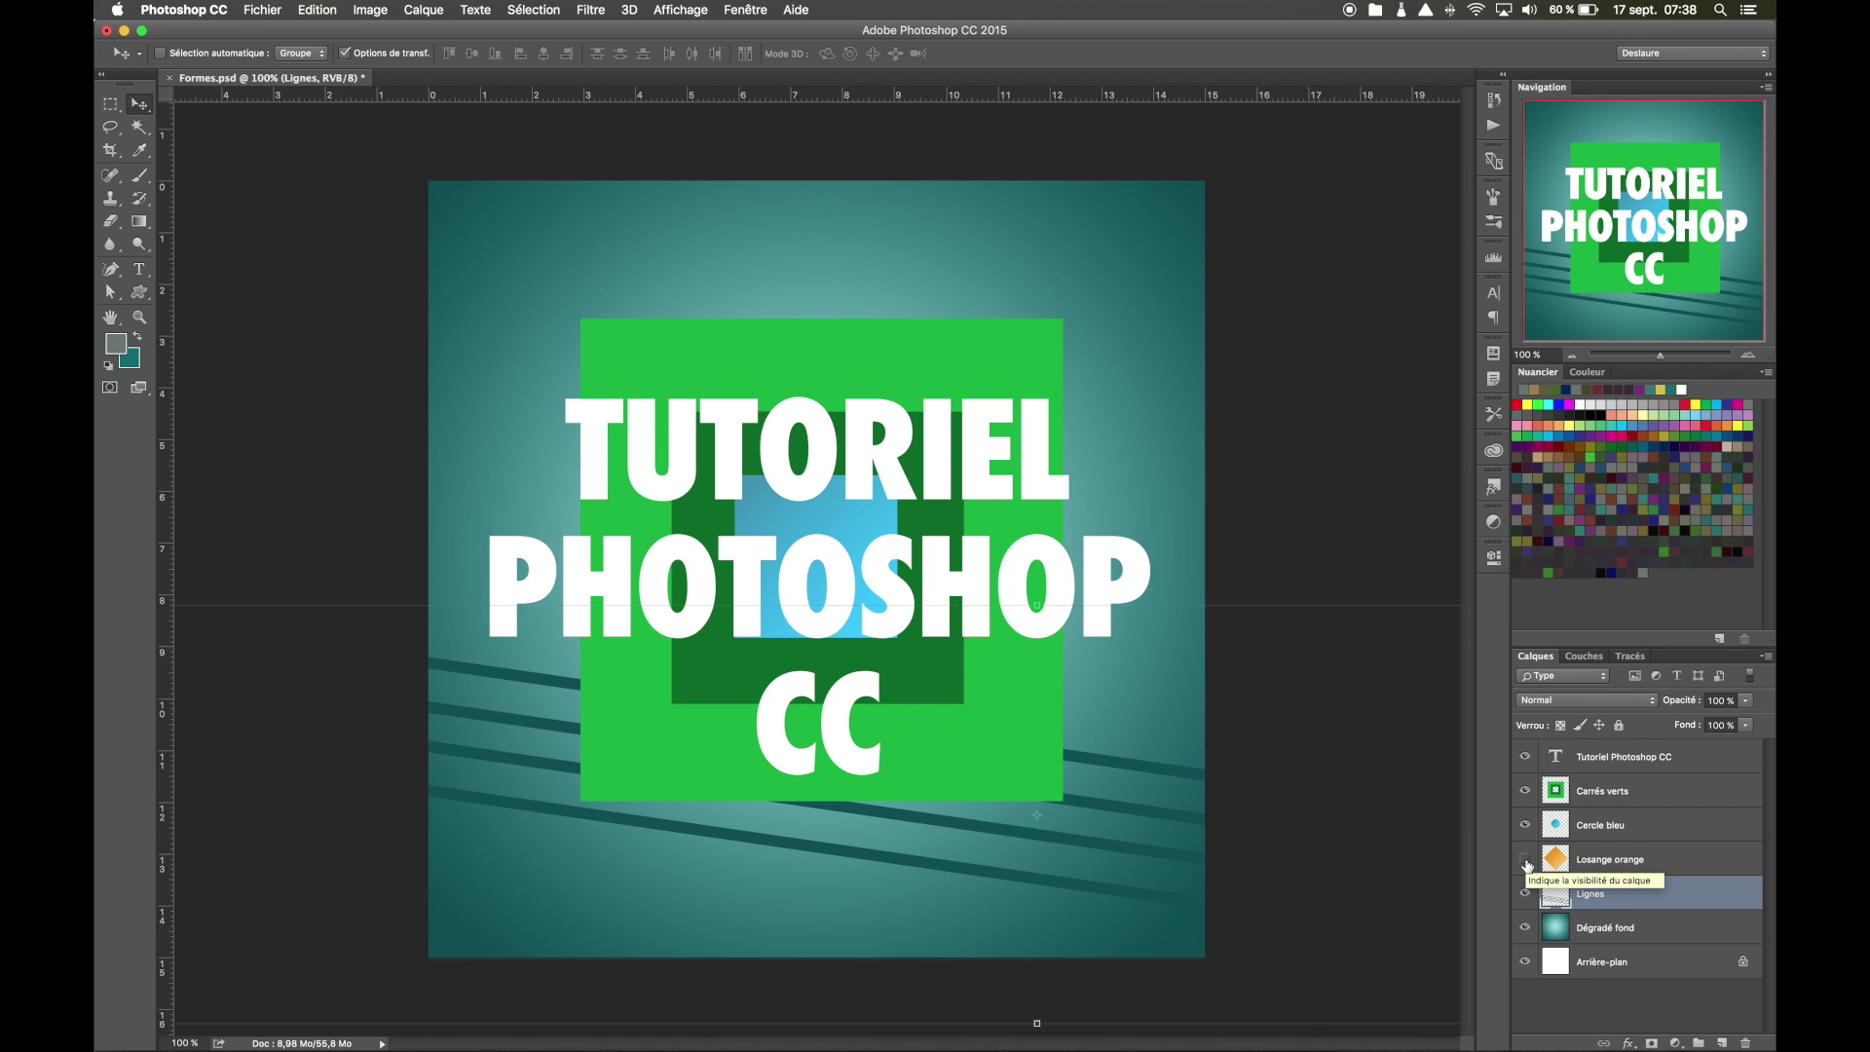
left_click(1525, 760)
left_click(1525, 791)
left_click(1526, 826)
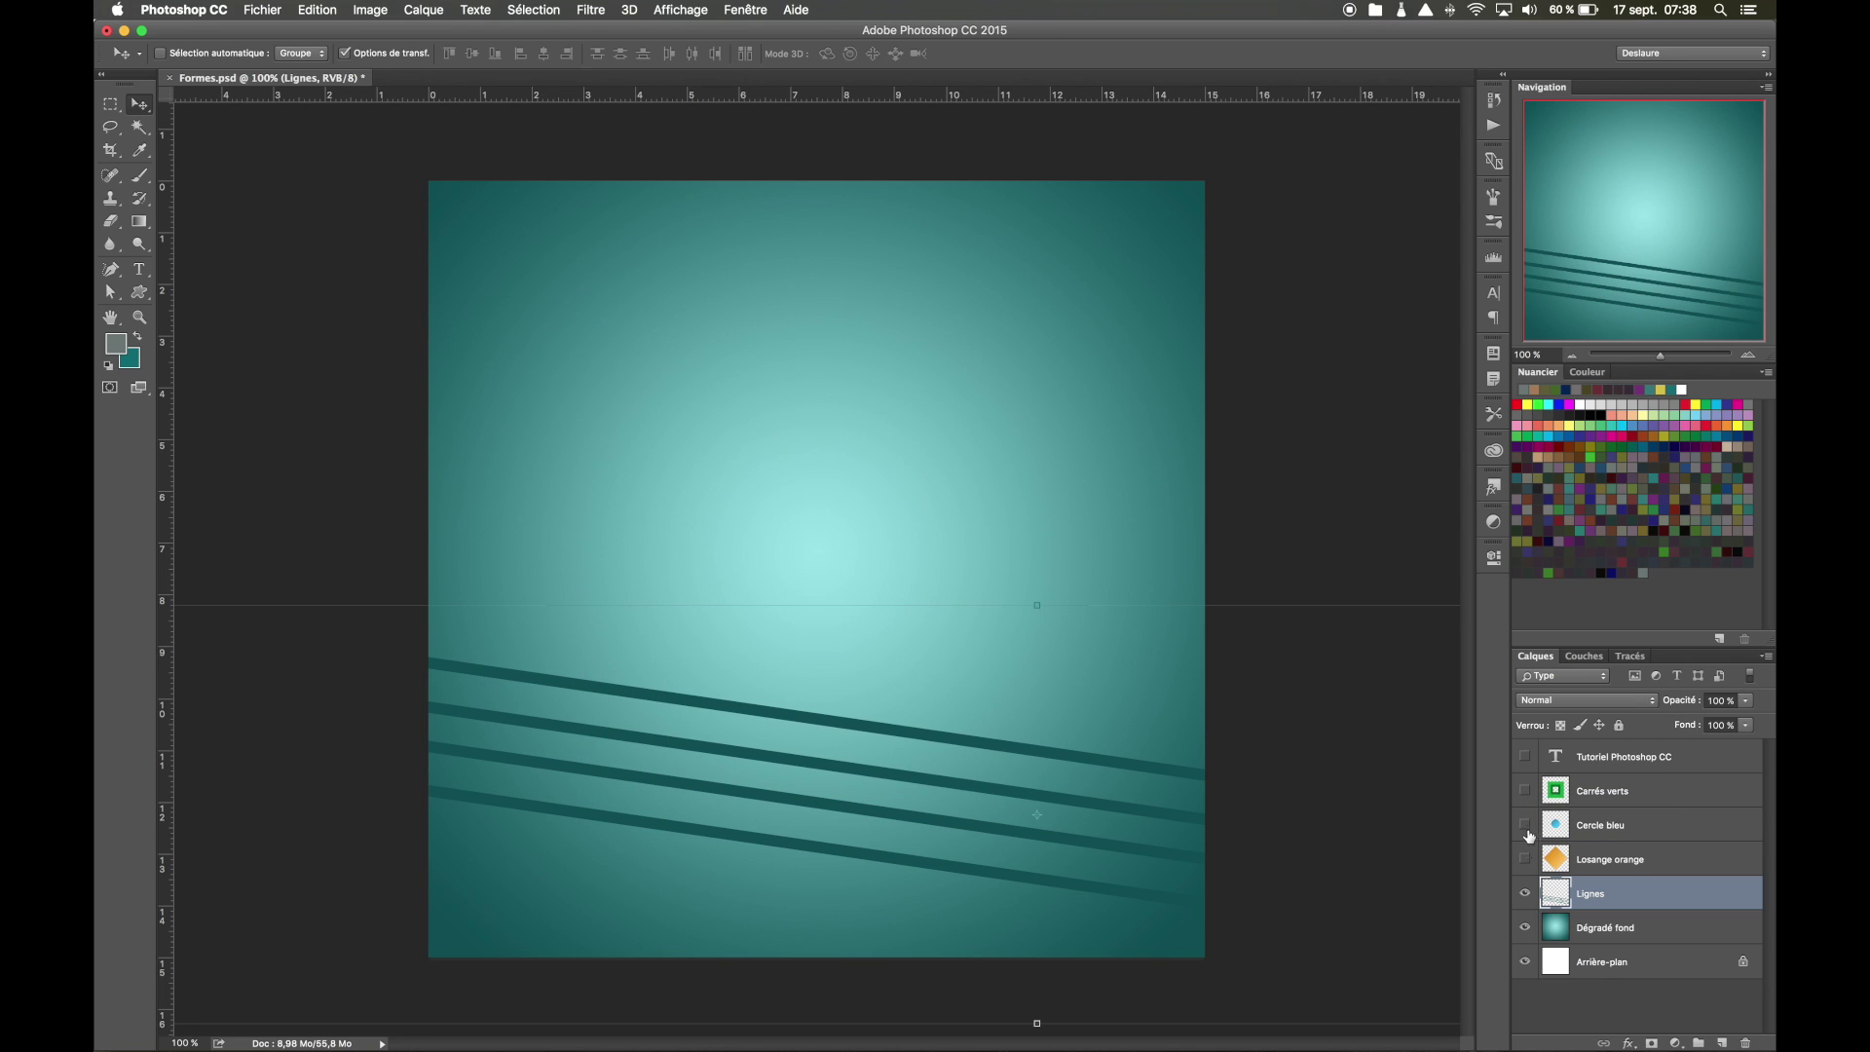
left_click(1525, 894)
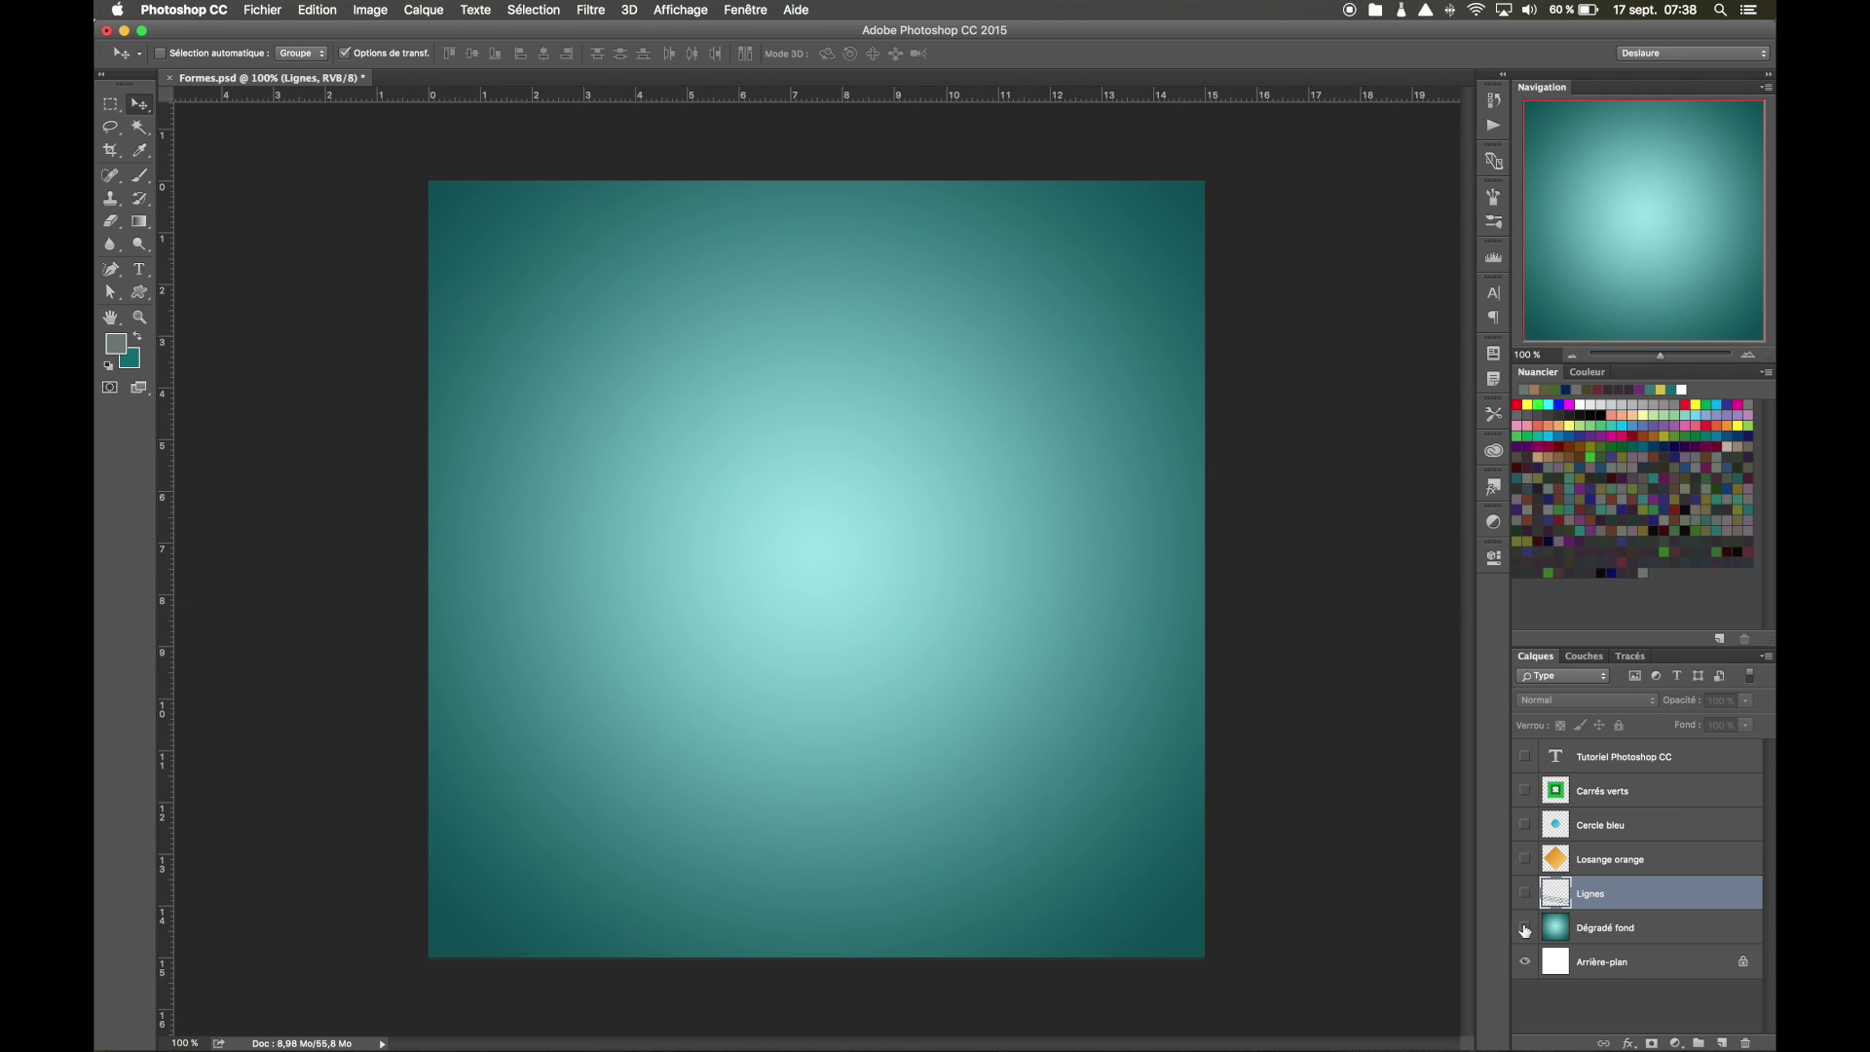
left_click(1525, 928)
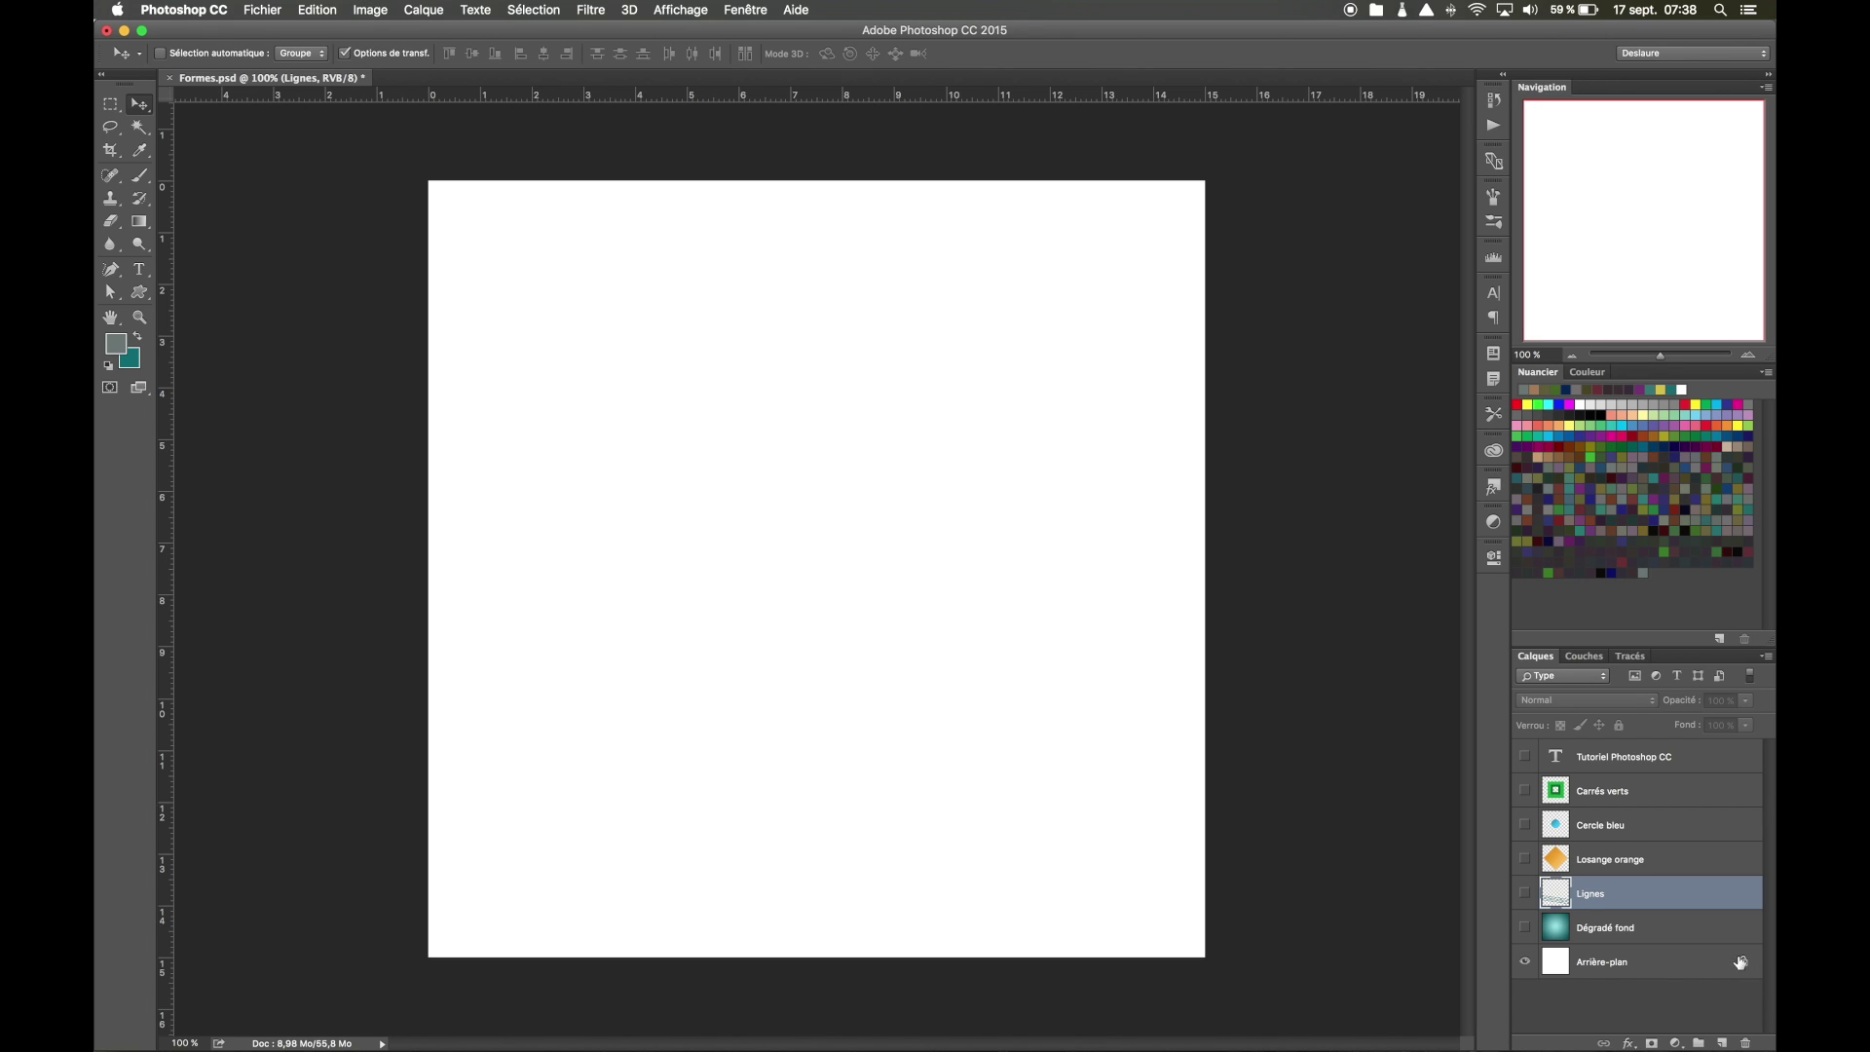
Try to move the locked Arrière-plan layer on the canvas.
left_click_drag(763, 603, 1072, 608)
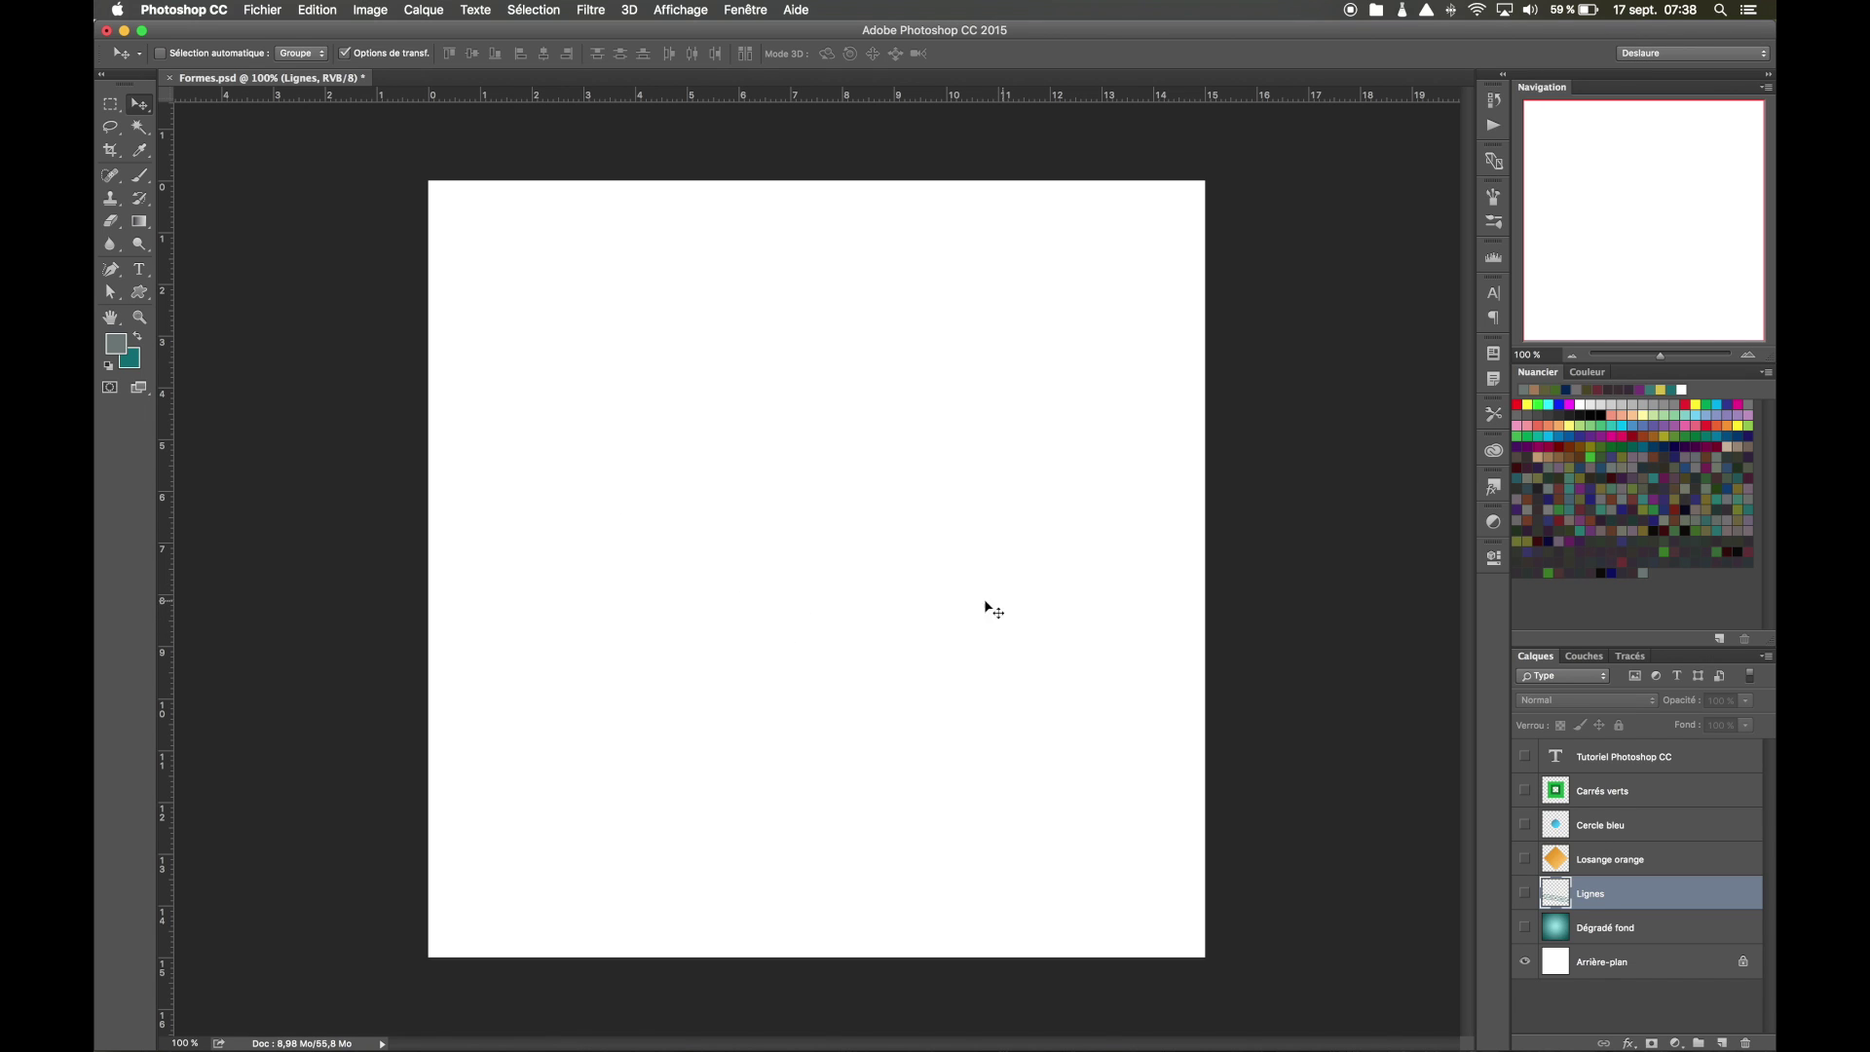
left_click(1620, 960)
left_click_drag(761, 559, 1045, 640)
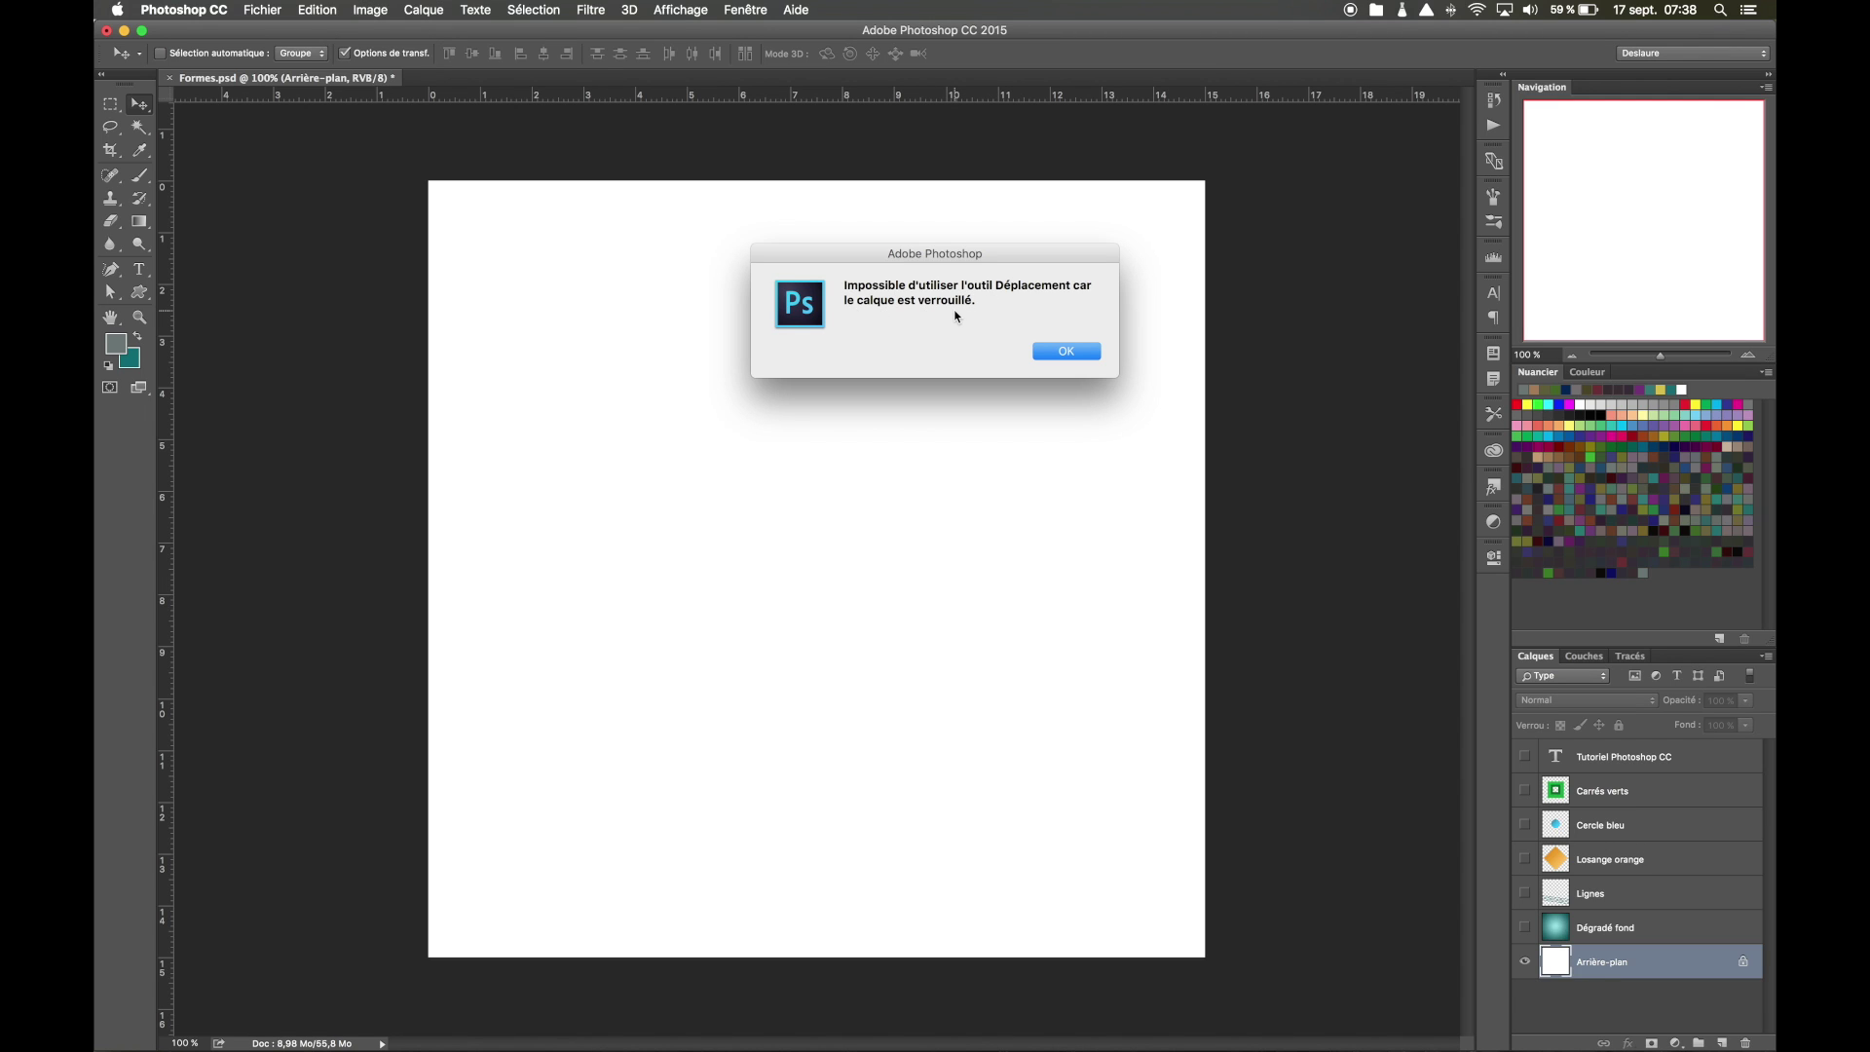
left_click(1040, 351)
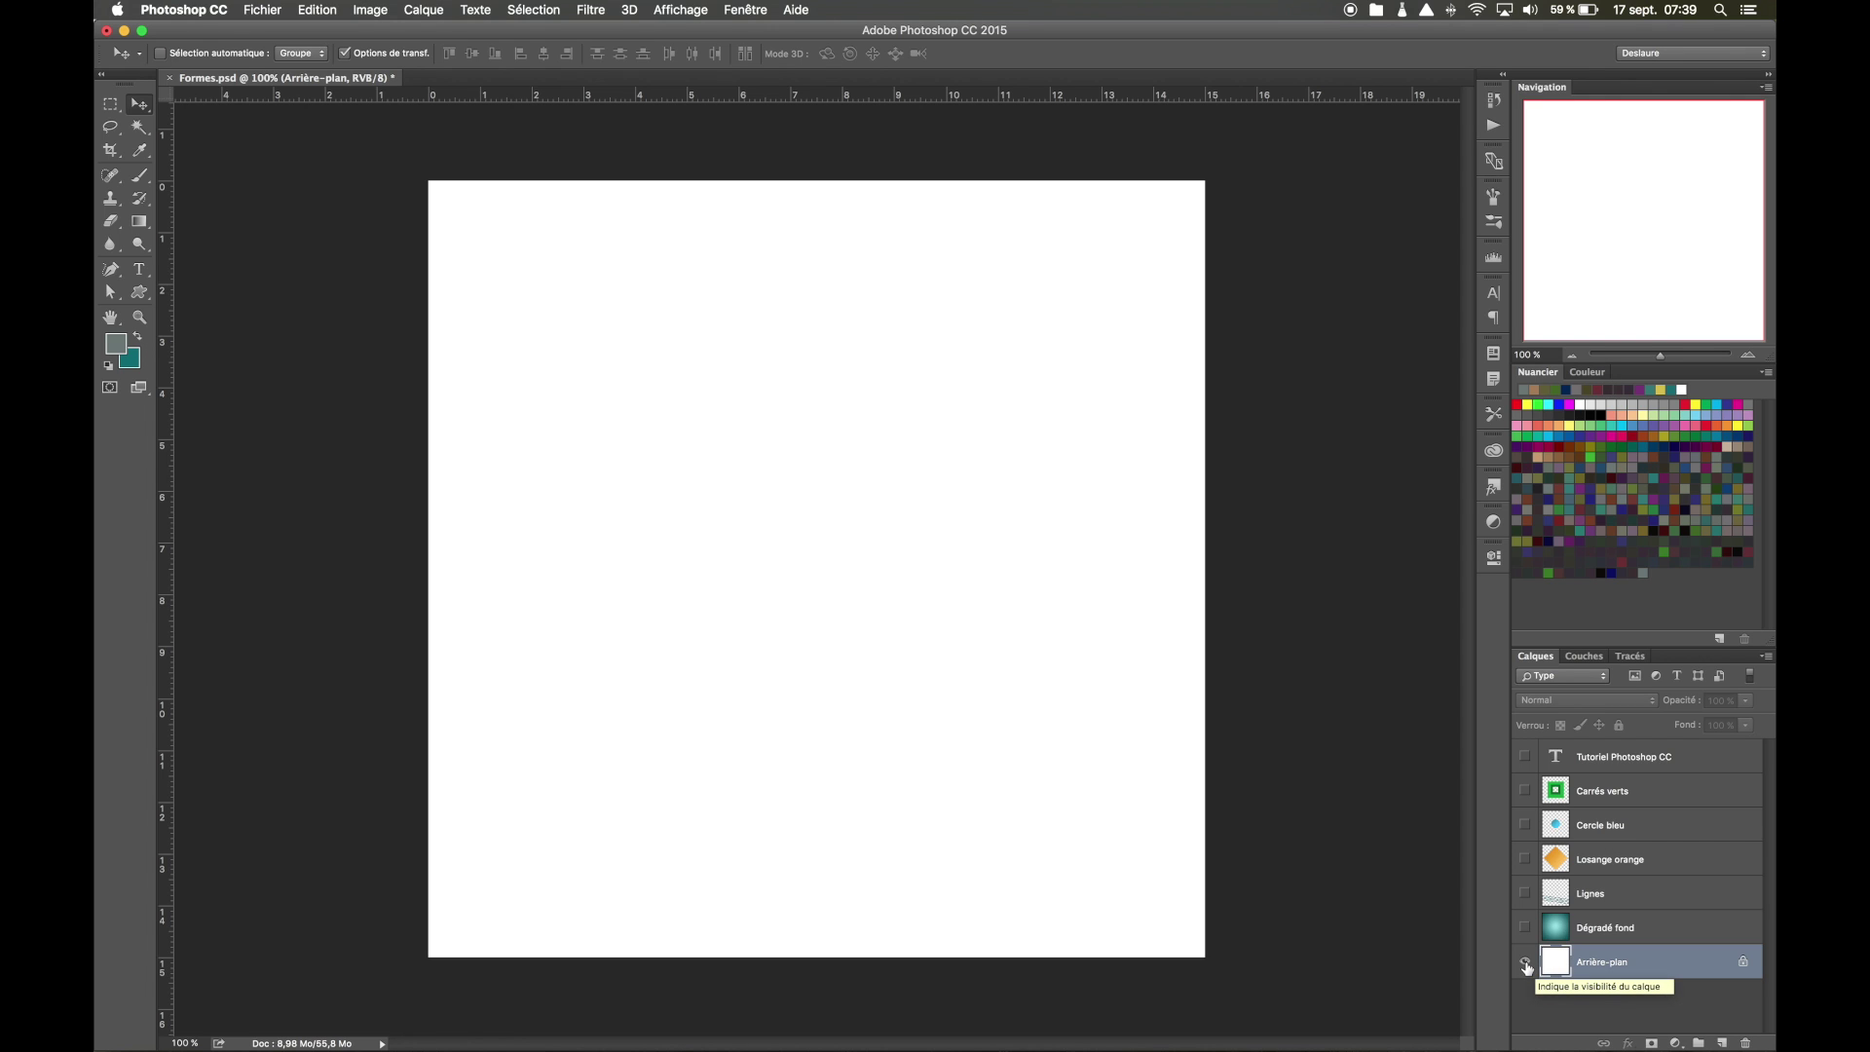
Hide the Arrière-plan layer and show only Carrés verts and Cercle bleu, viewing each alone before combining them.
left_click(1526, 962)
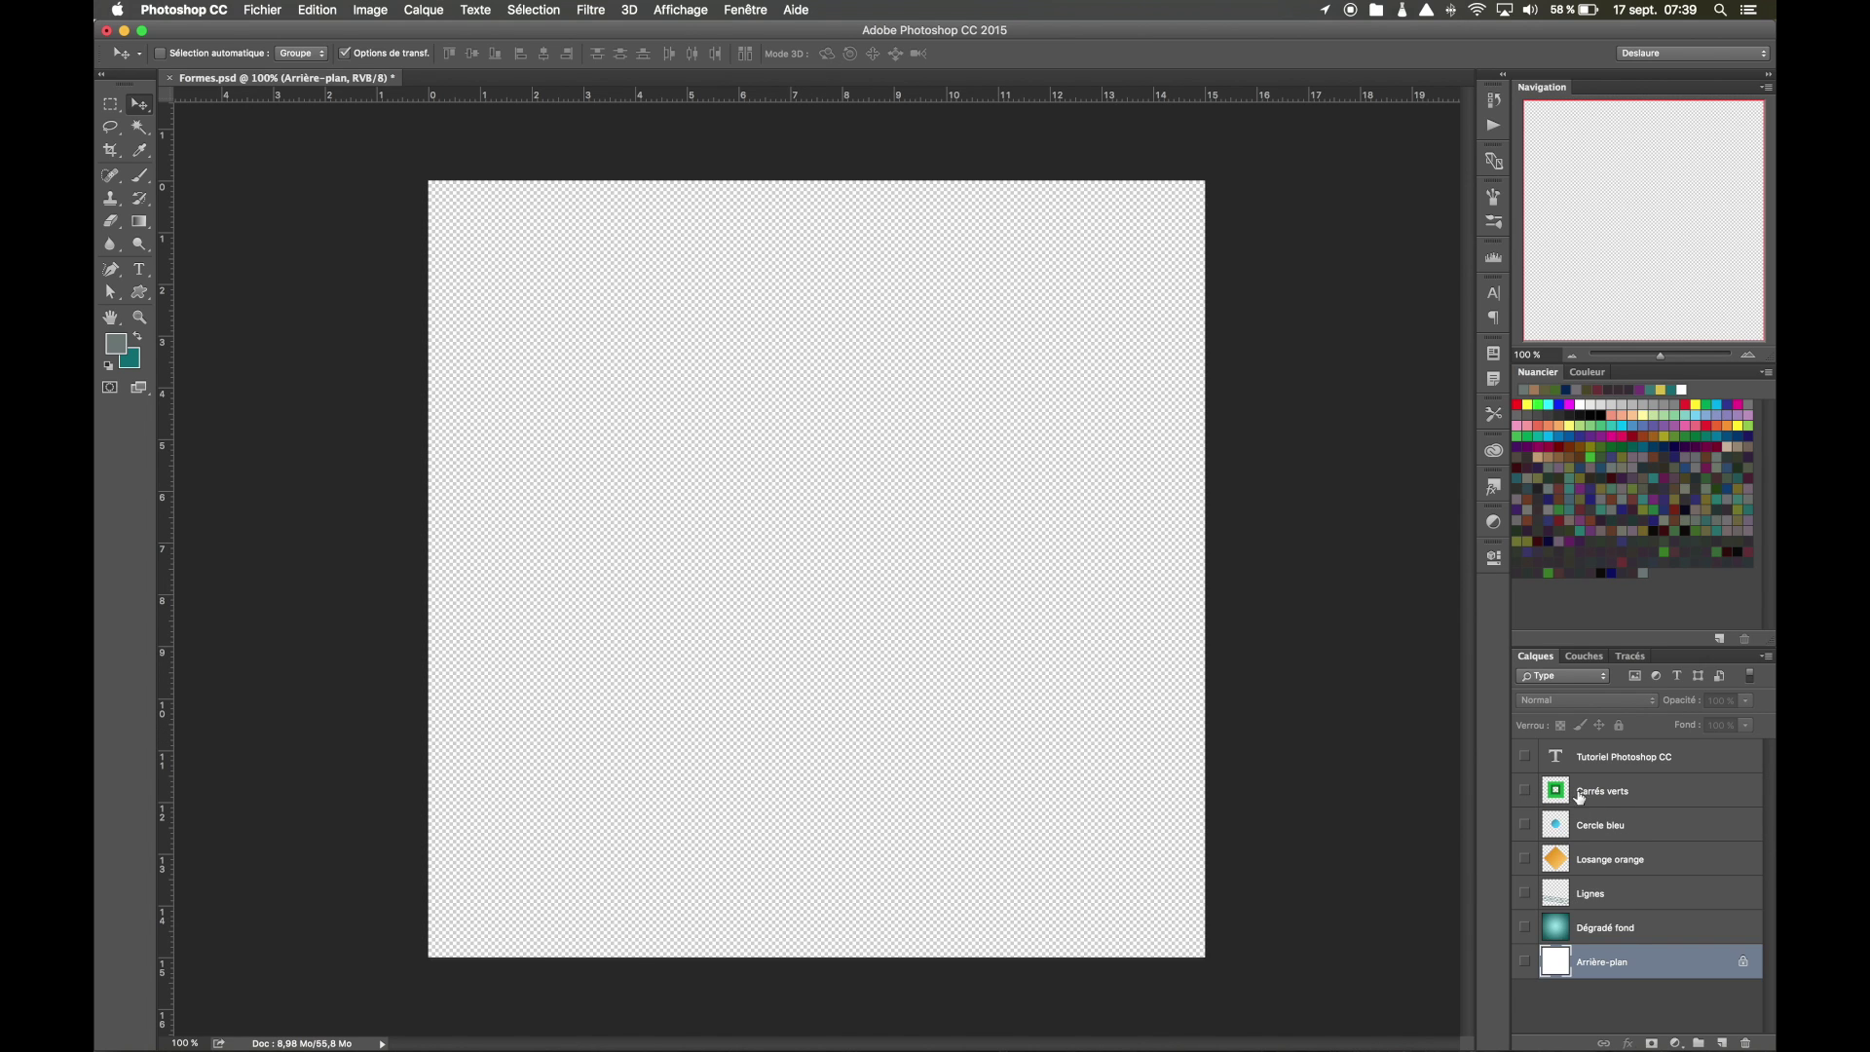
left_click(1525, 794)
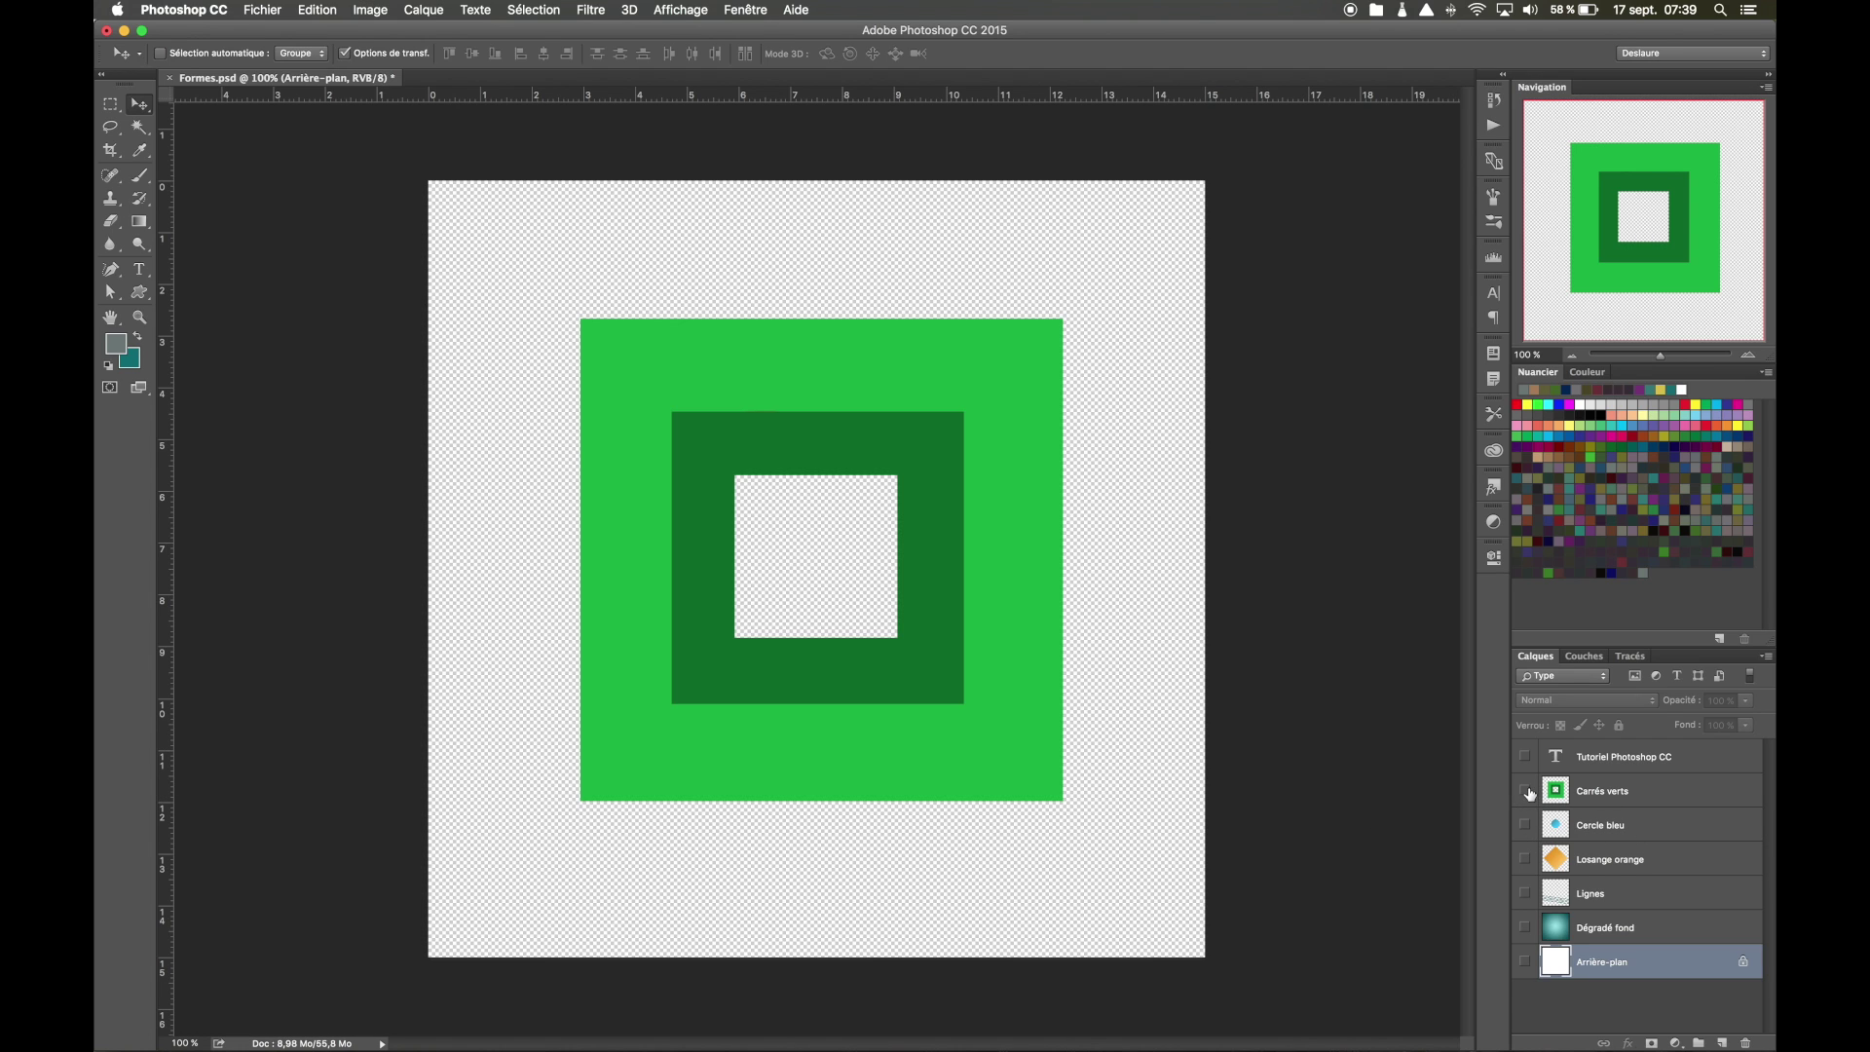
left_click(1525, 792)
left_click(1525, 826)
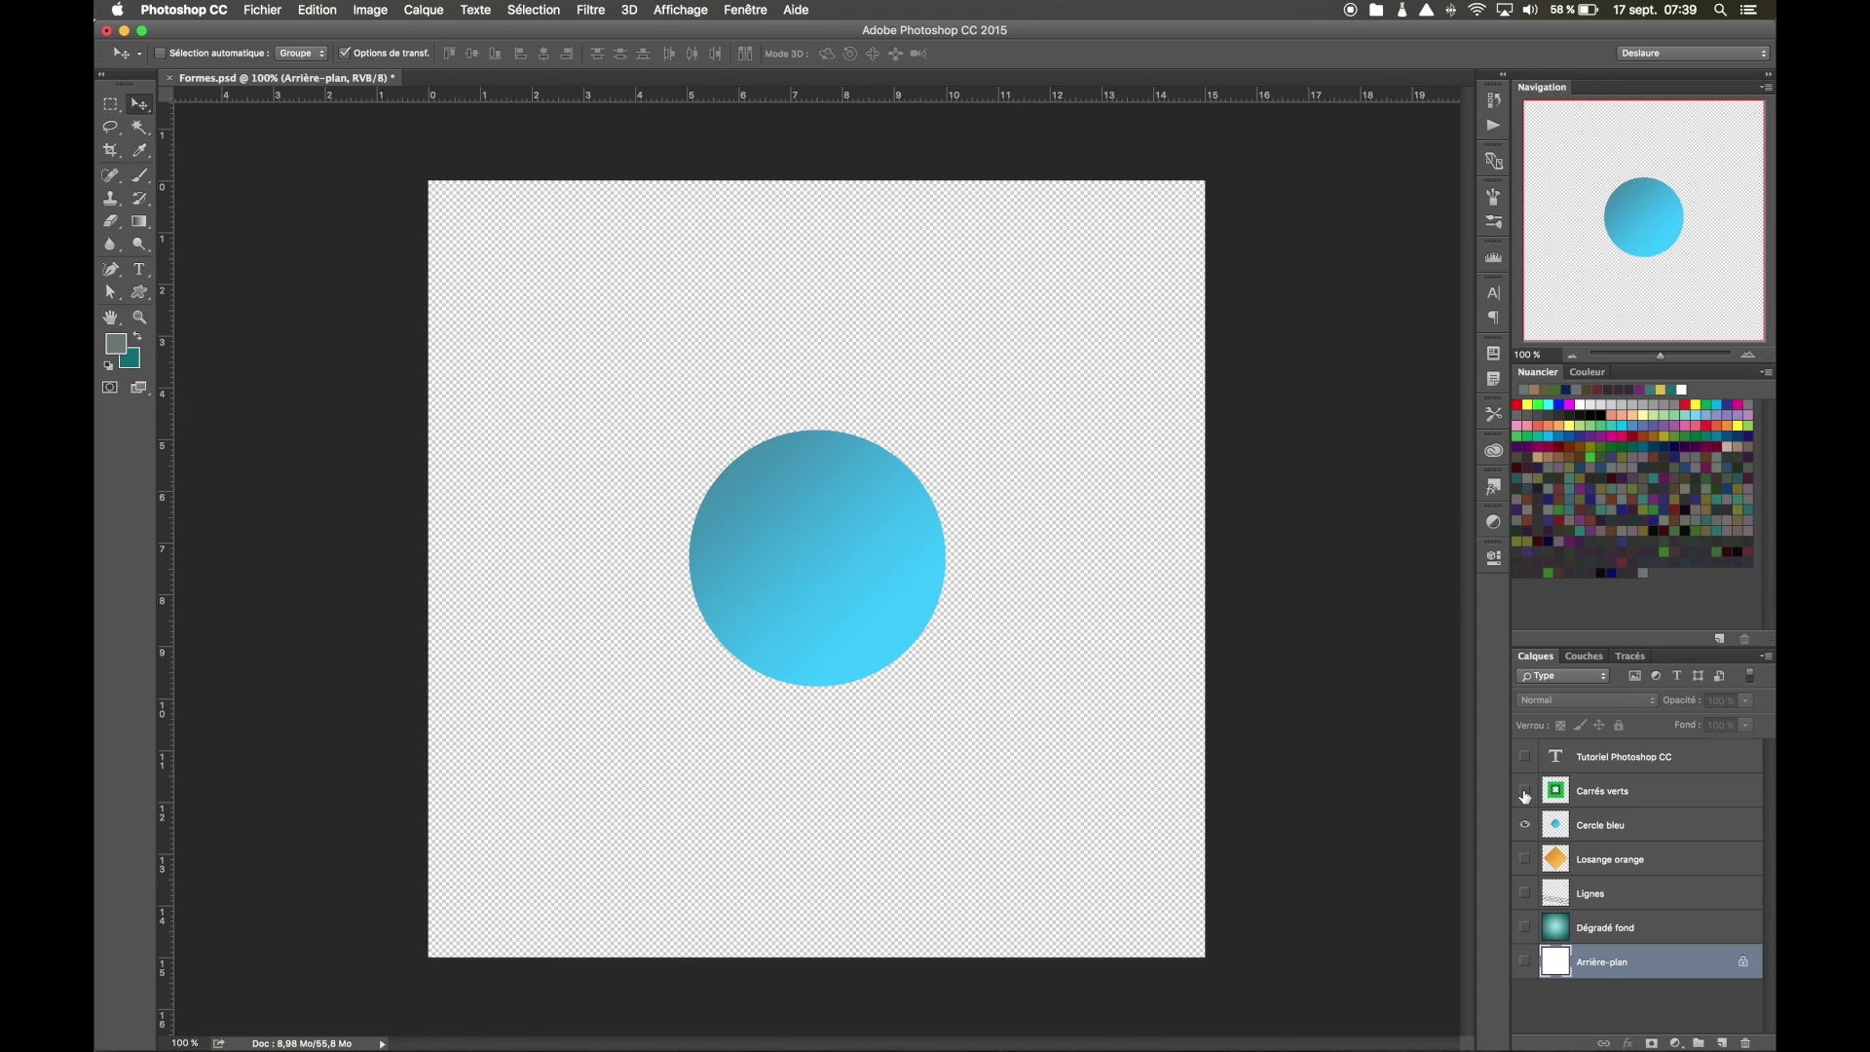
left_click(1525, 791)
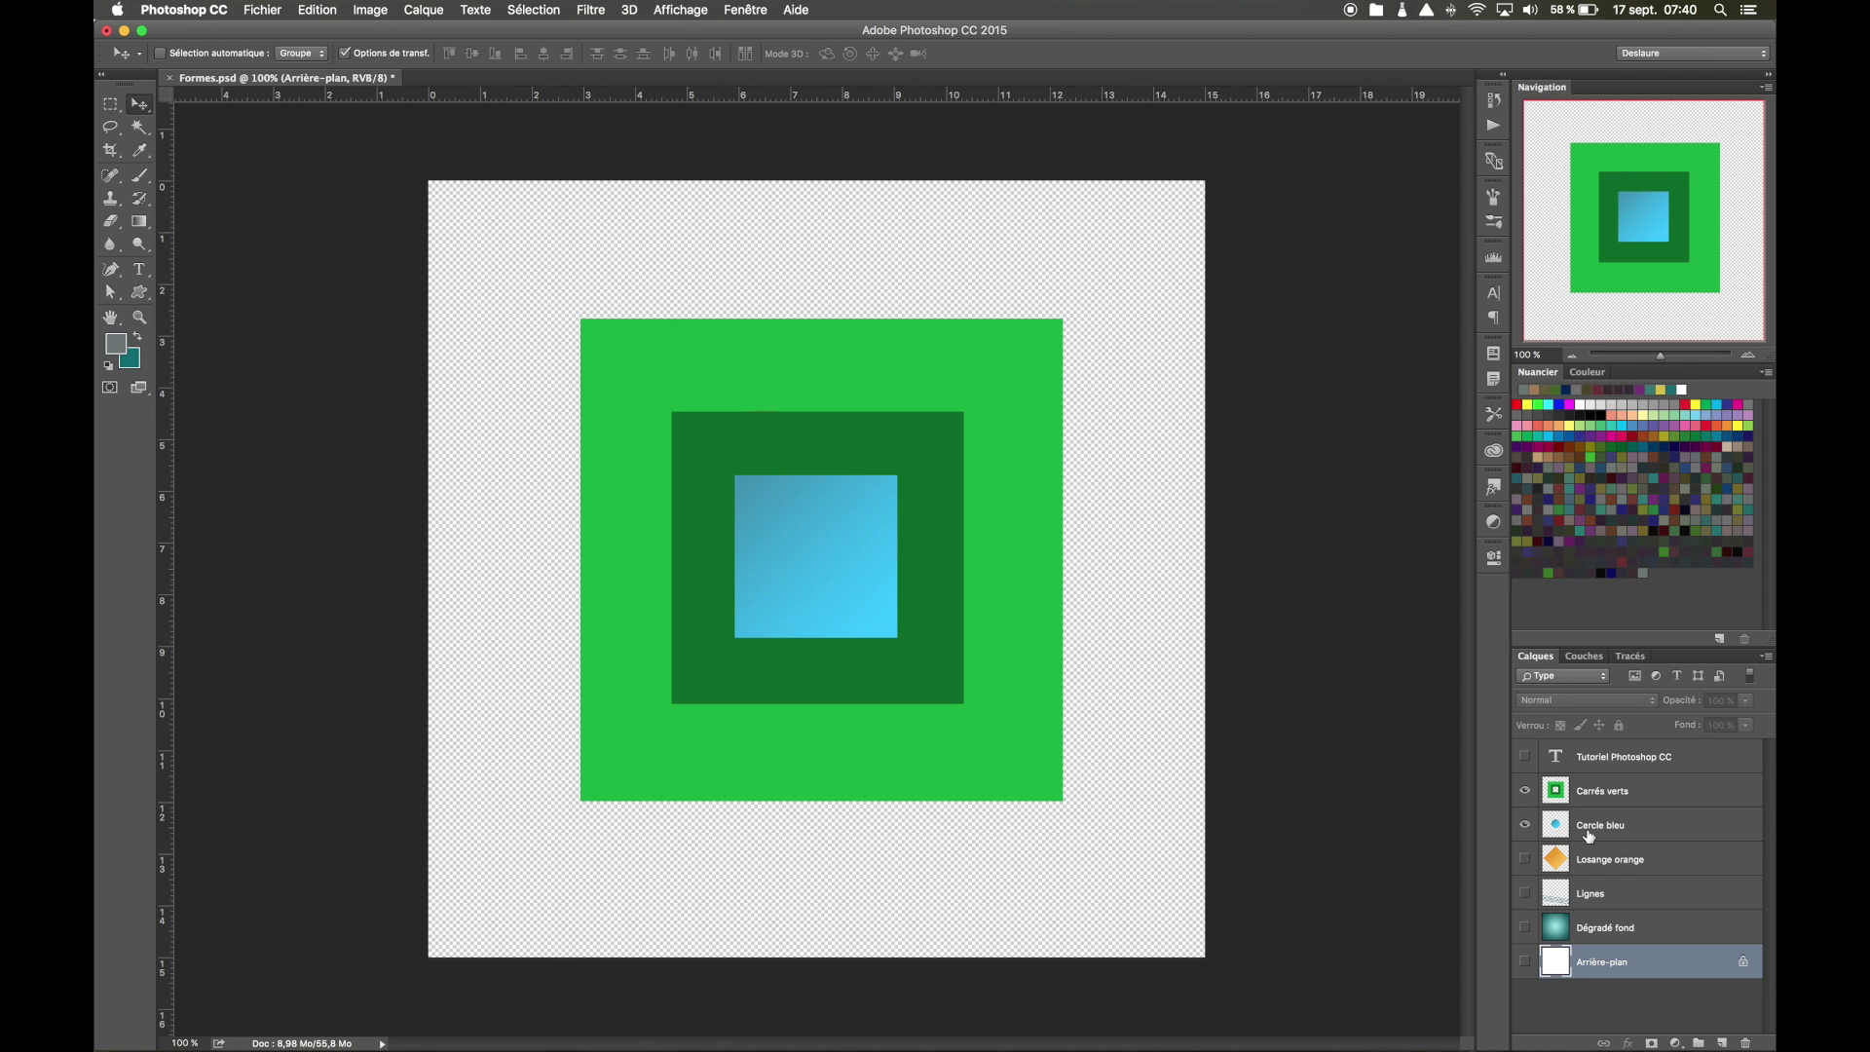
Switch the layer visible beneath Carrés verts from Cercle bleu to Losange orange and finally to Lignes.
left_click(1525, 791)
left_click(1525, 791)
left_click(1525, 825)
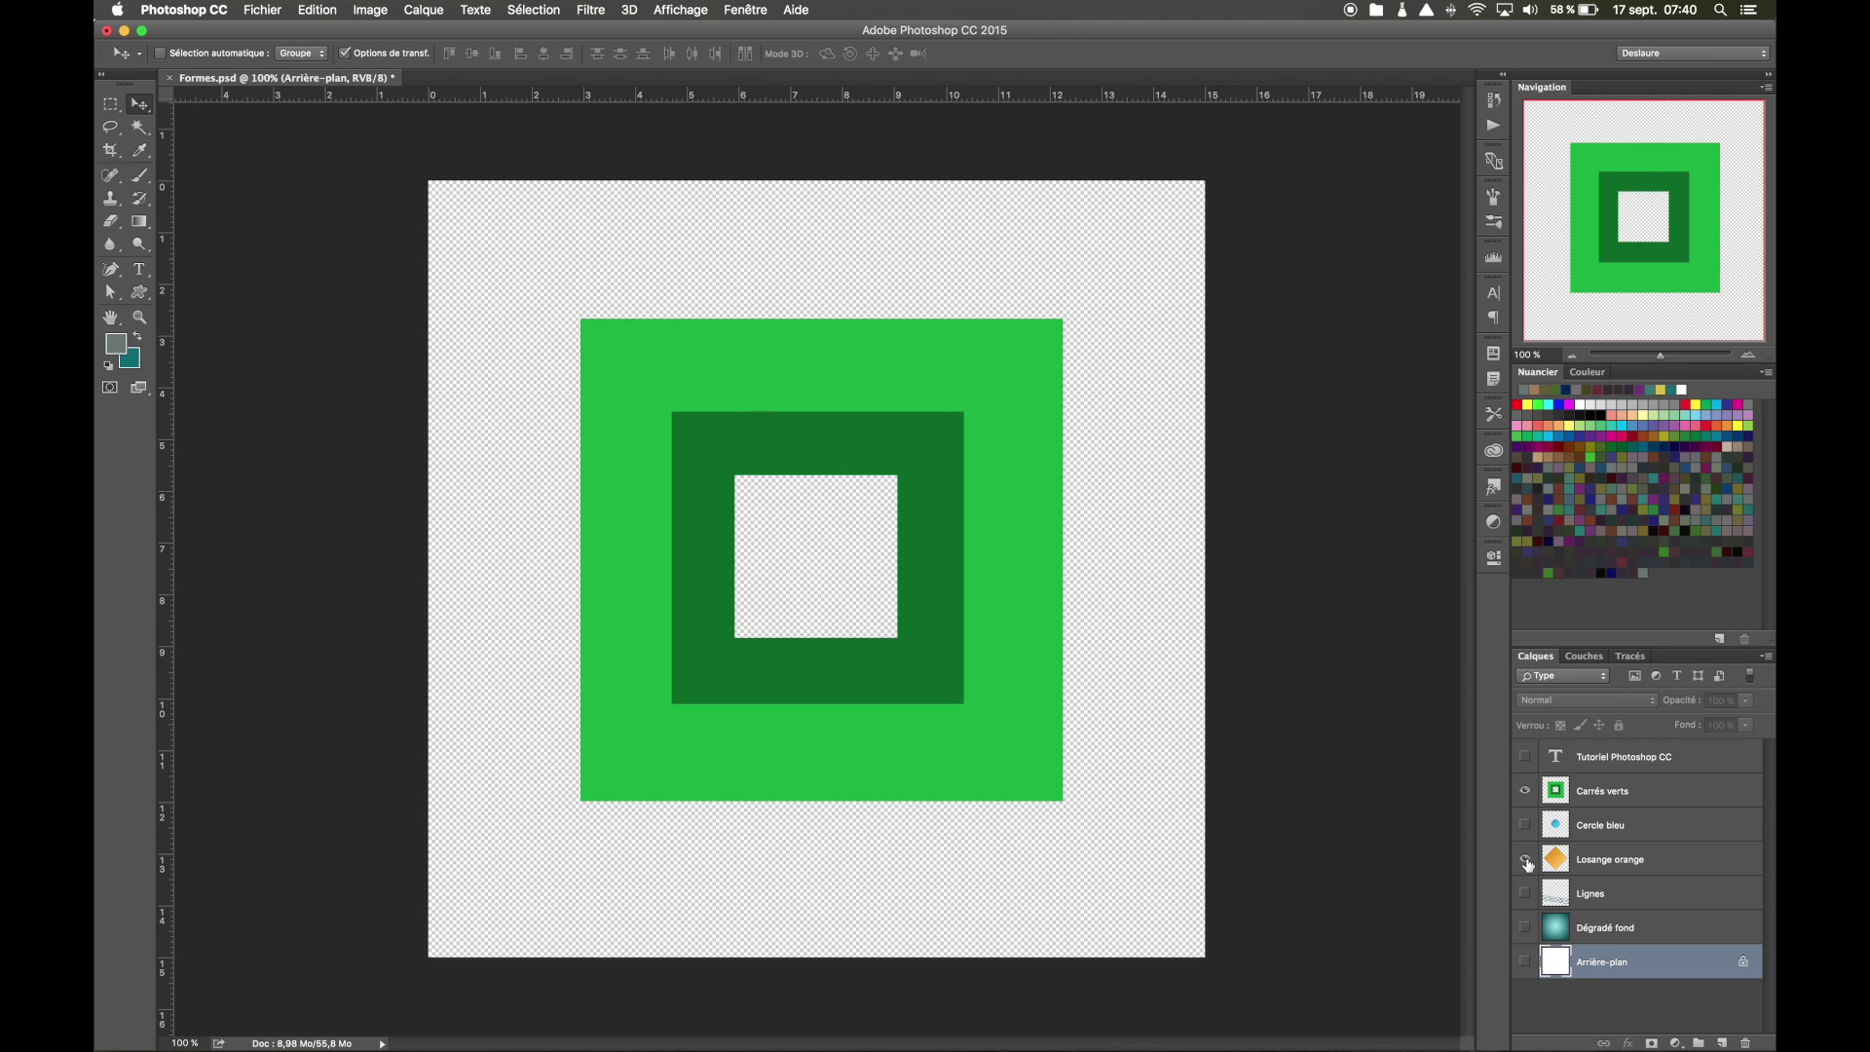
left_click(1525, 861)
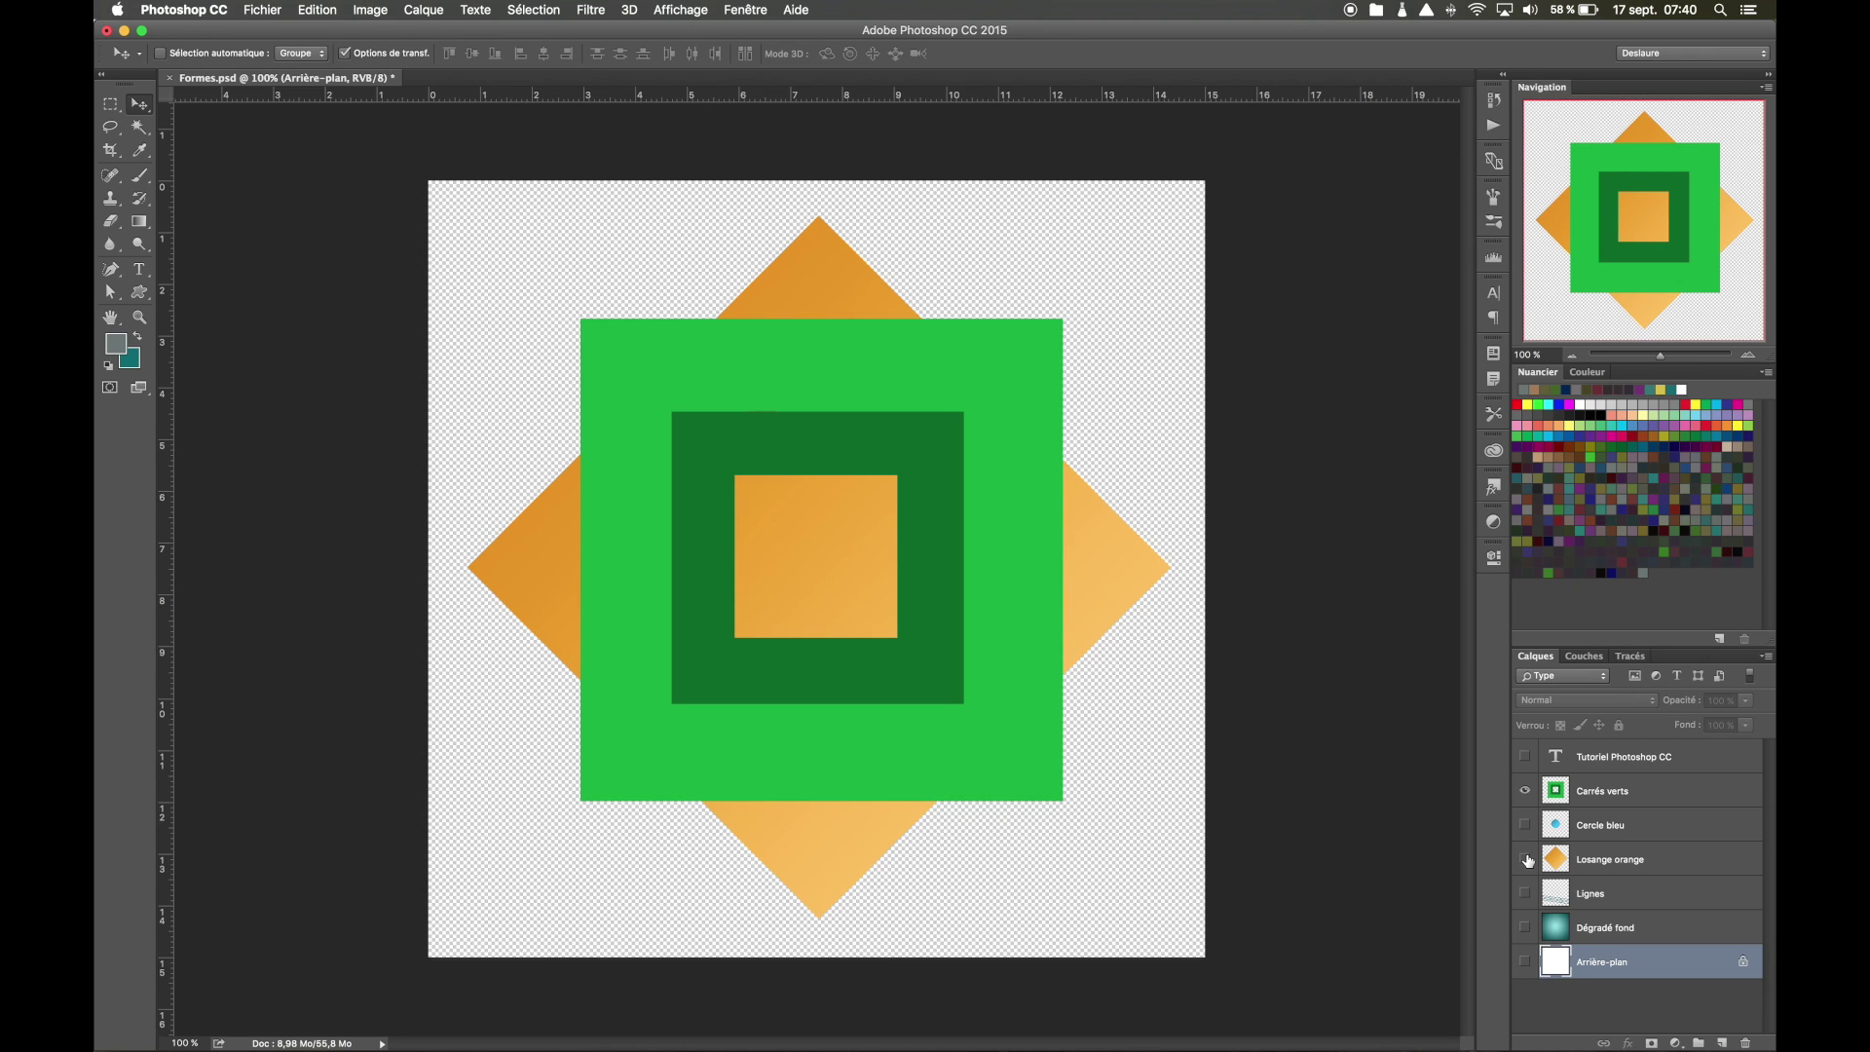
left_click(1525, 859)
left_click(1525, 893)
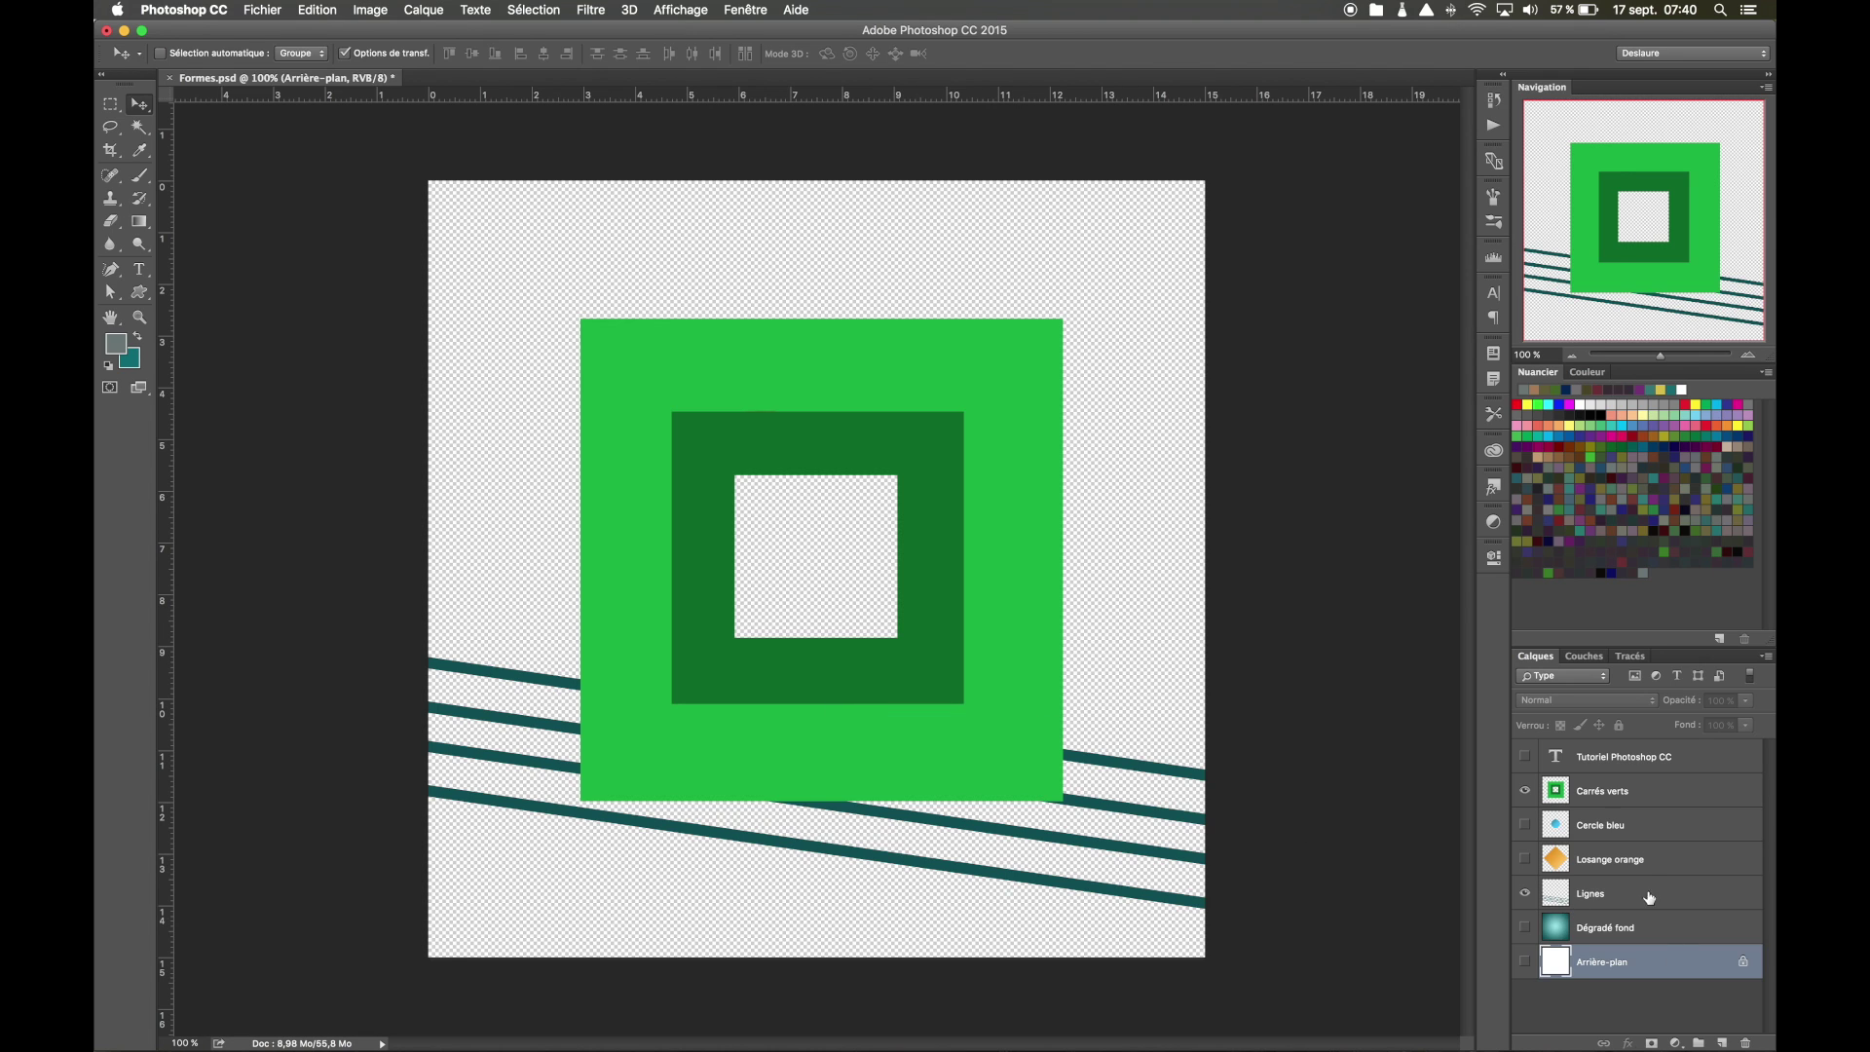
Shift the stripes of the Lignes layer slightly on the canvas and undo the move.
left_click(1642, 890)
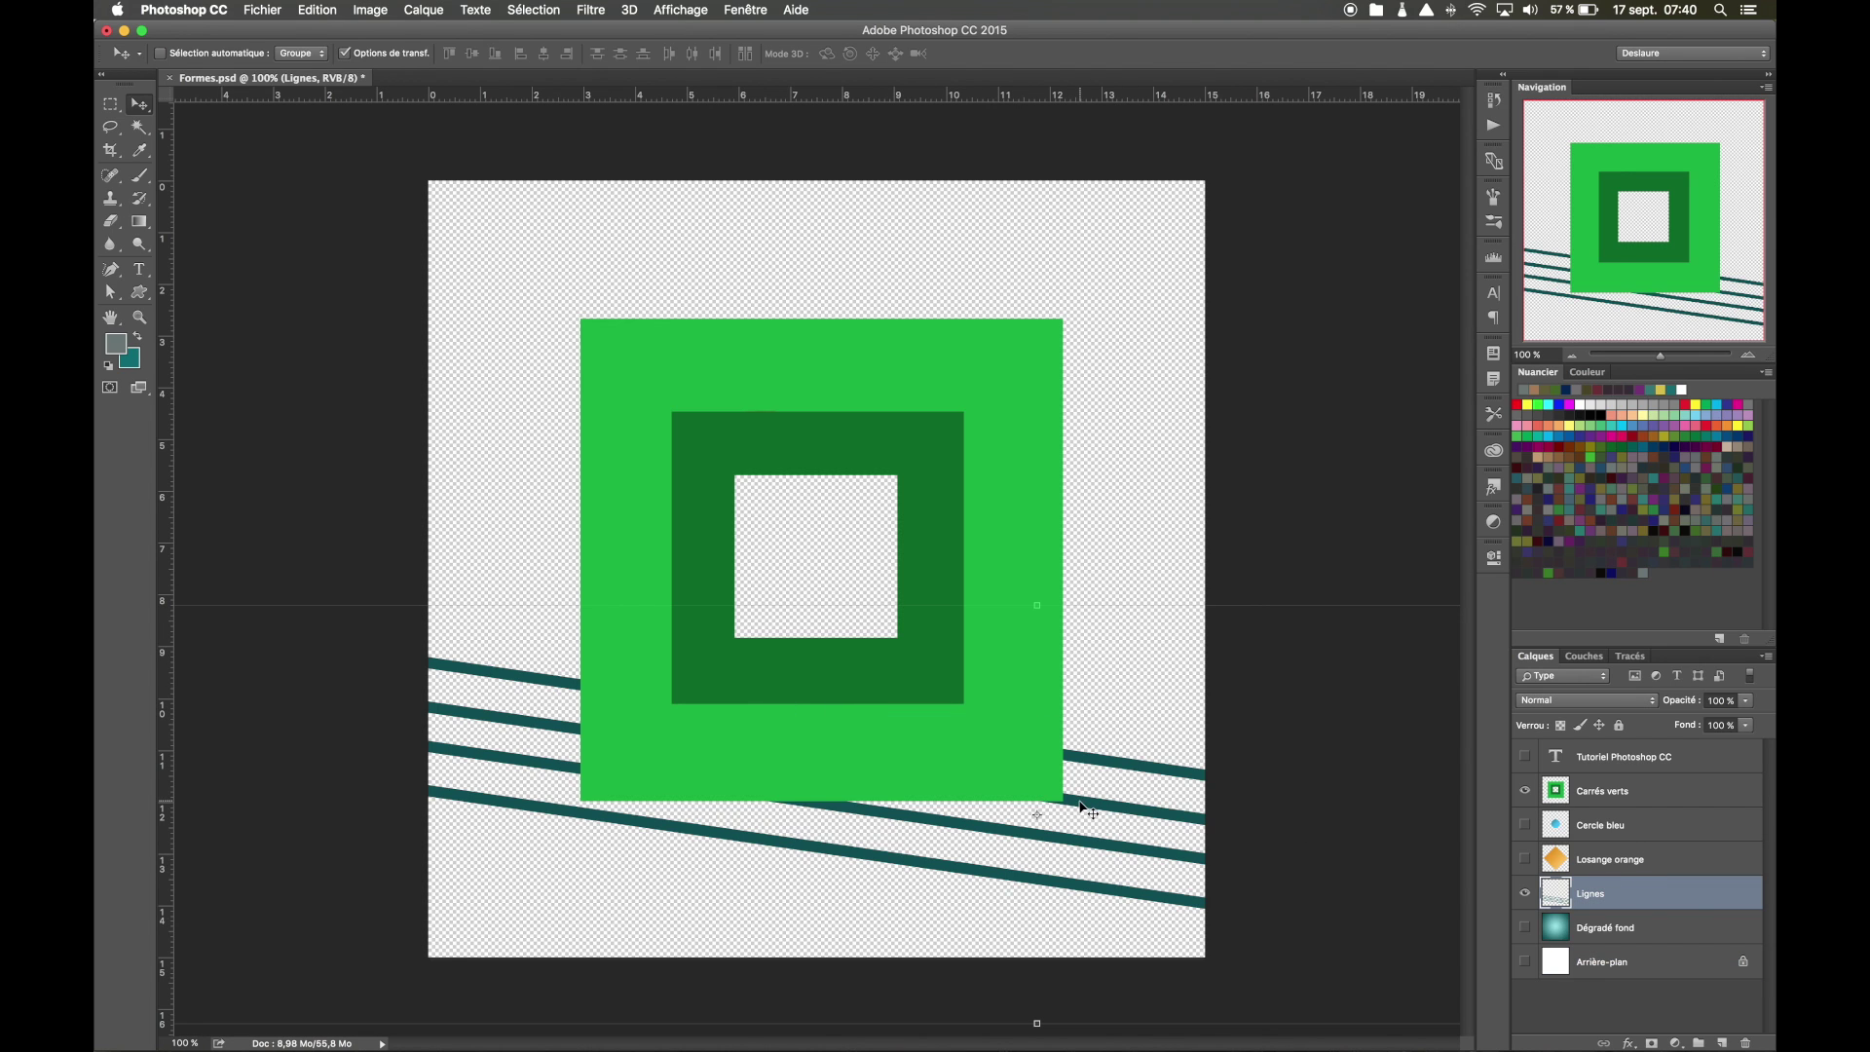
left_click_drag(1083, 808, 1050, 830)
key("super+z")
Show the Dégradé fond, Arrière-plan, Losange orange, Cercle bleu and Tutoriel Photoshop CC layers again.
left_click(1525, 927)
left_click(1525, 962)
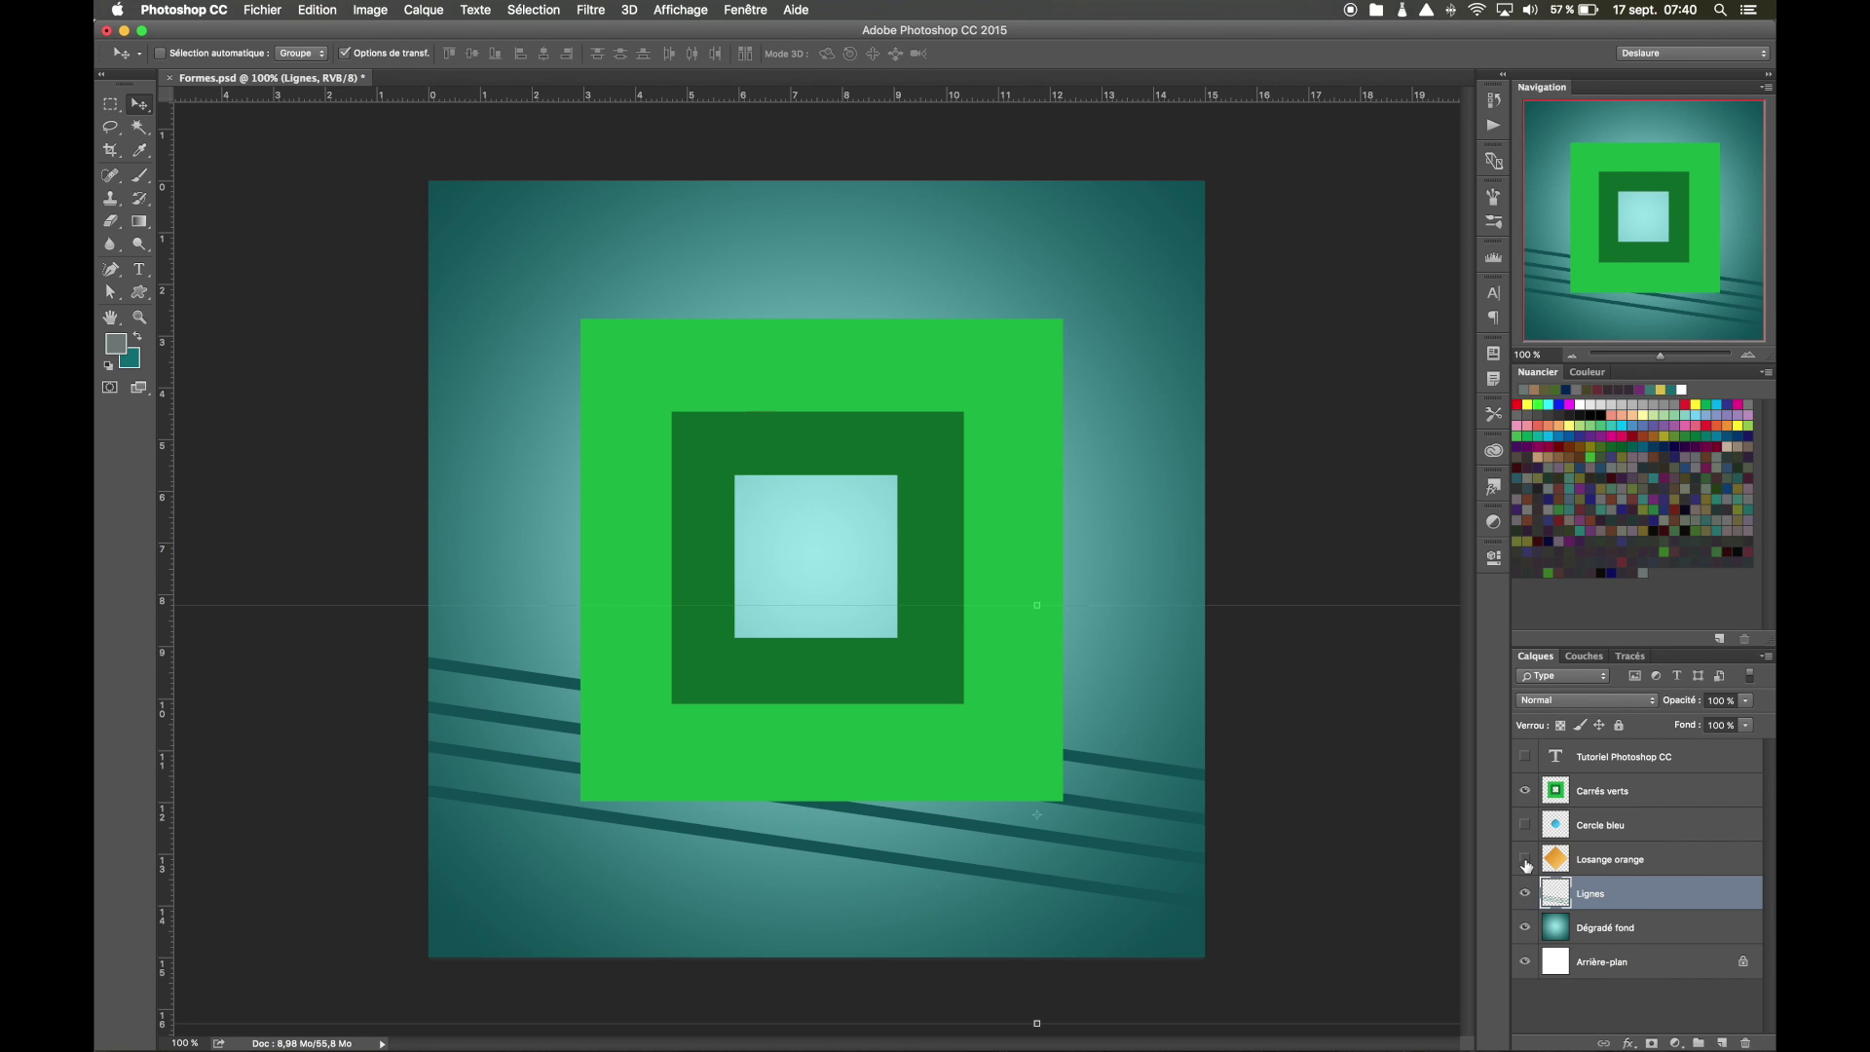
left_click(1525, 859)
left_click(1525, 824)
left_click(1525, 757)
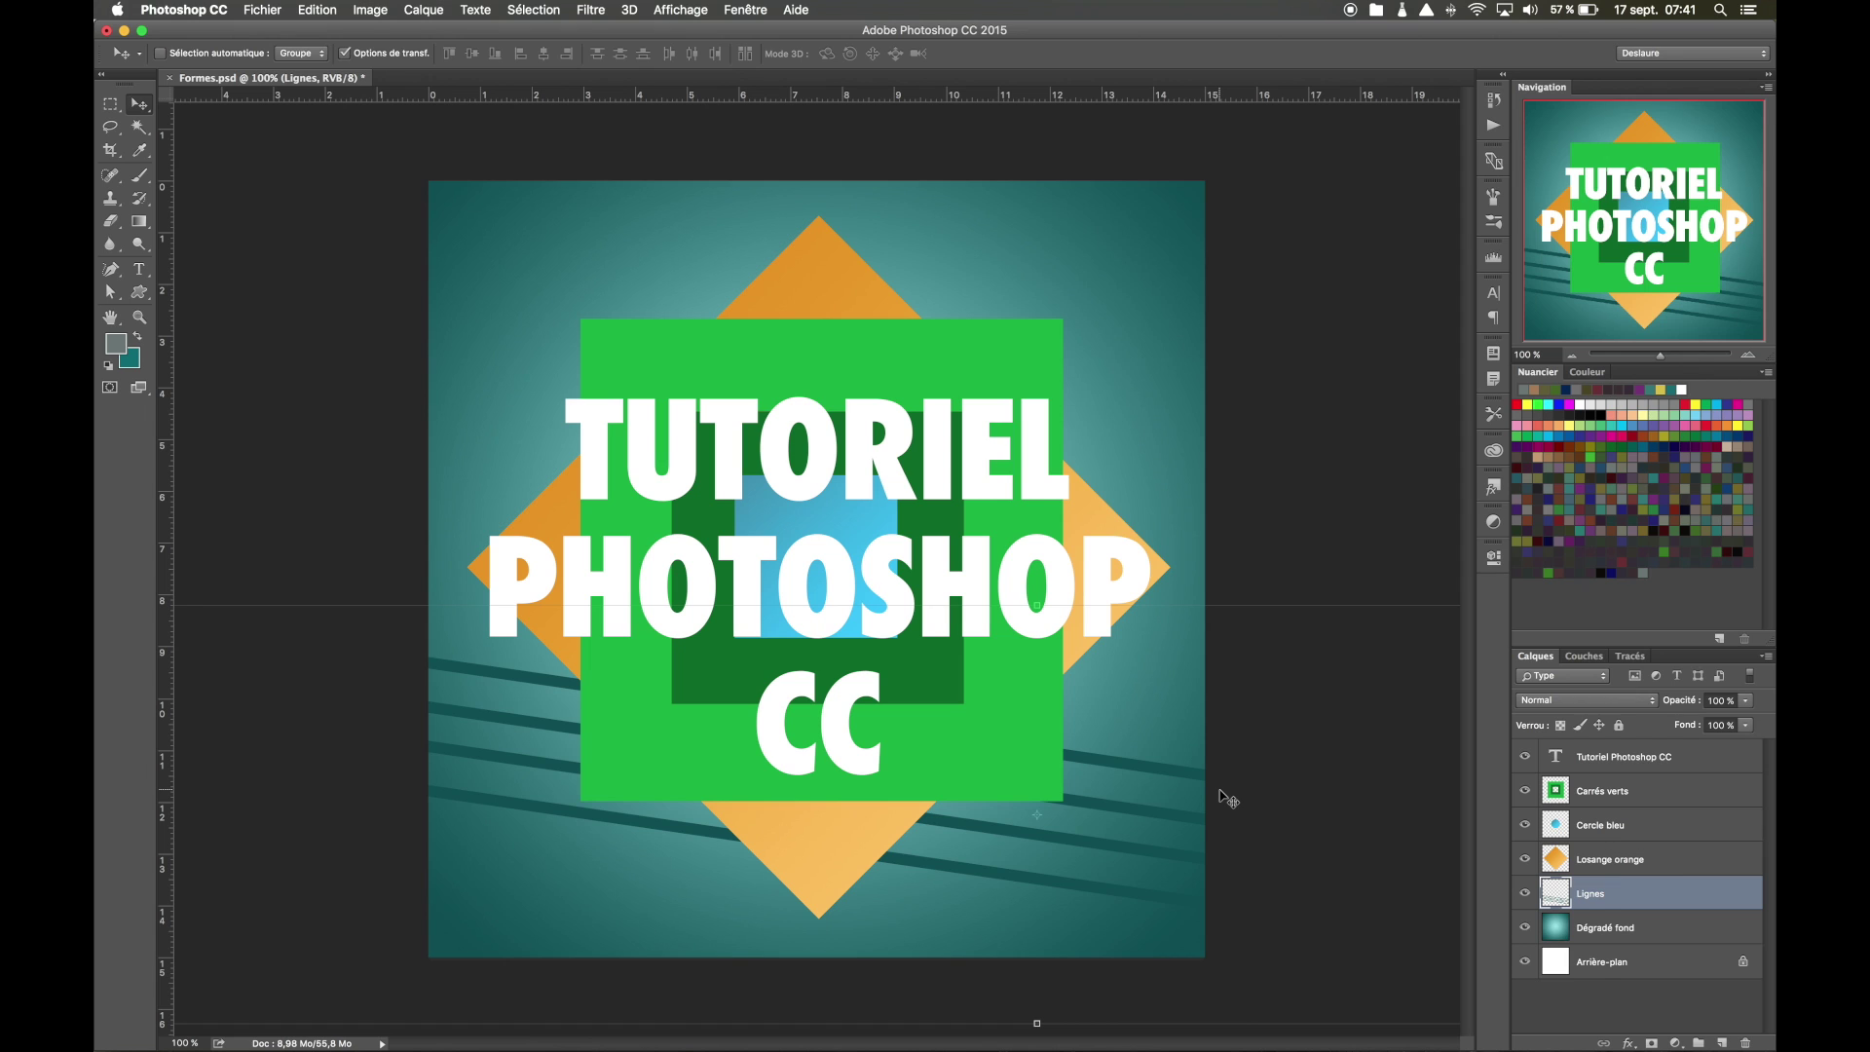